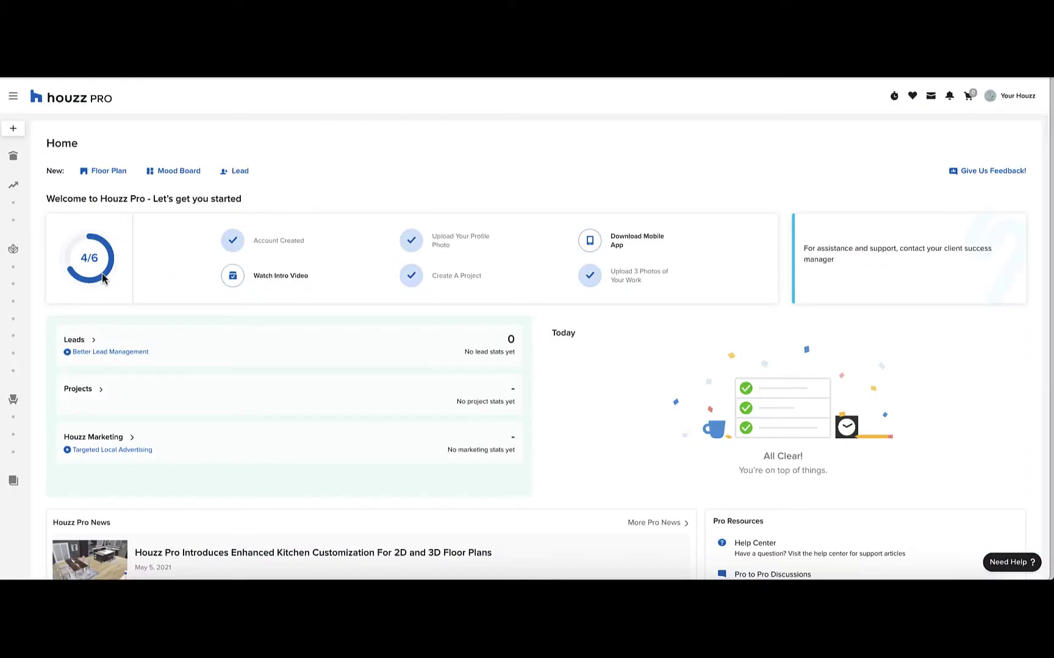
- Open the Project Tracker of the New Living Room project and look across all of its item columns
mouse_move(3, 267)
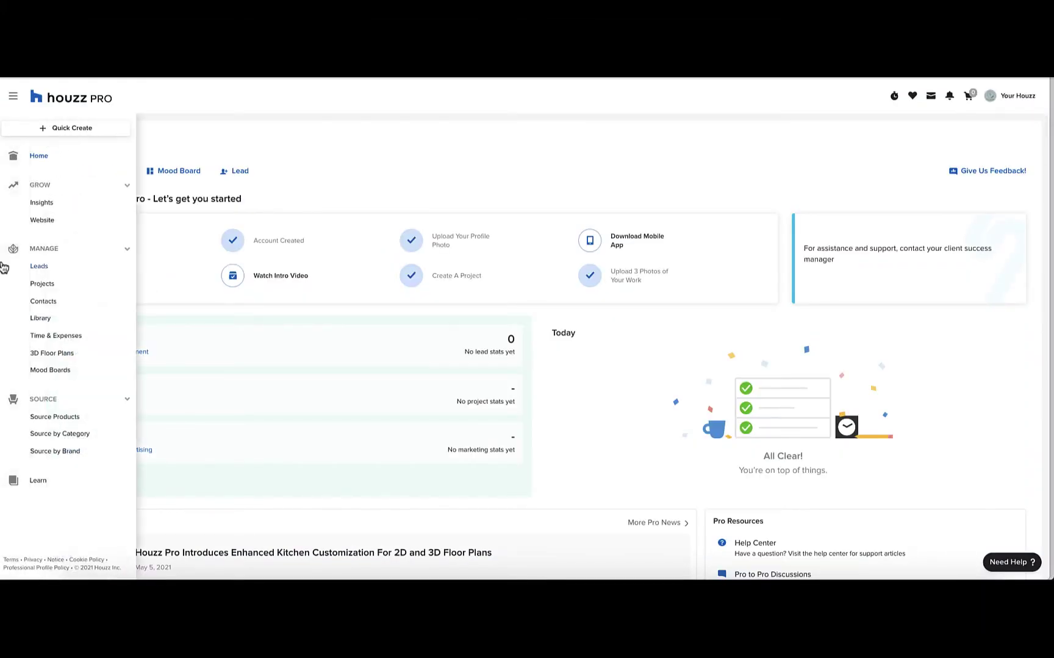
left_click(46, 284)
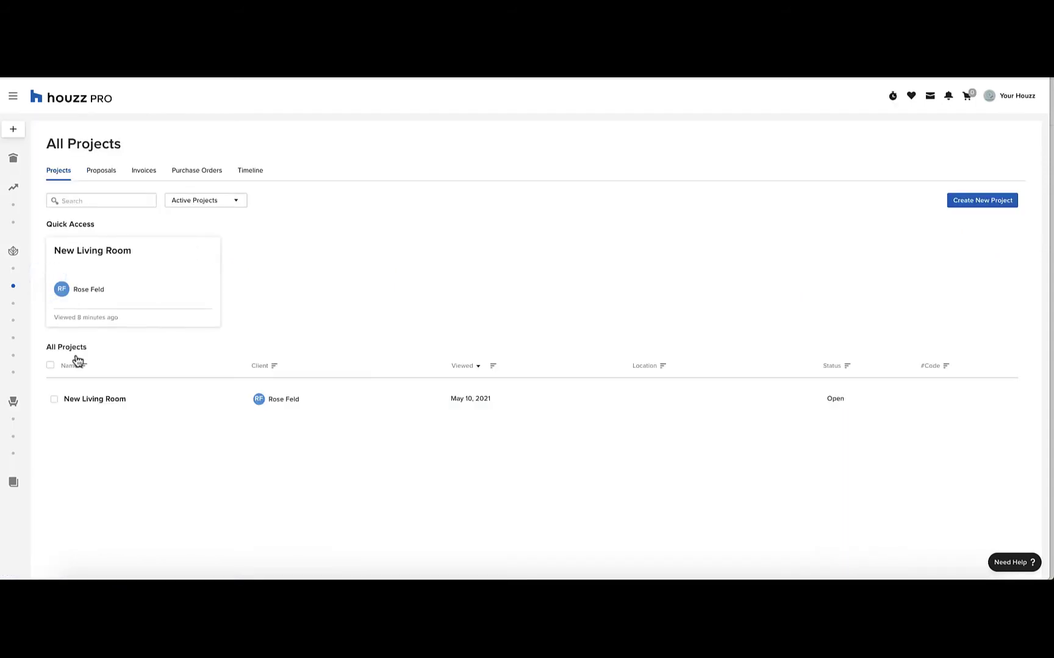
left_click(103, 399)
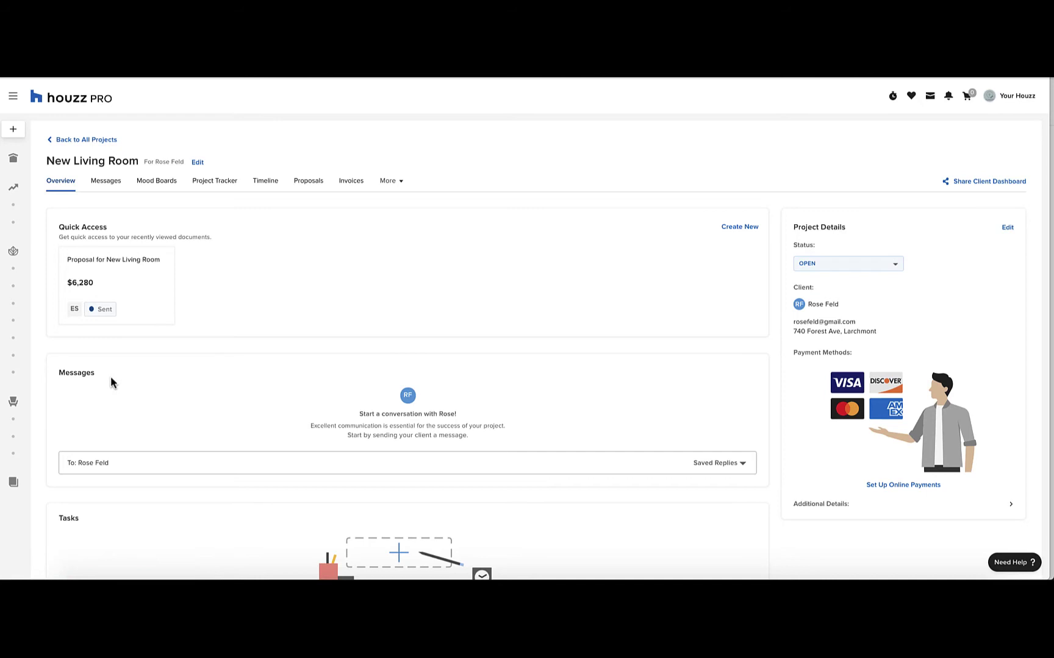
left_click(206, 182)
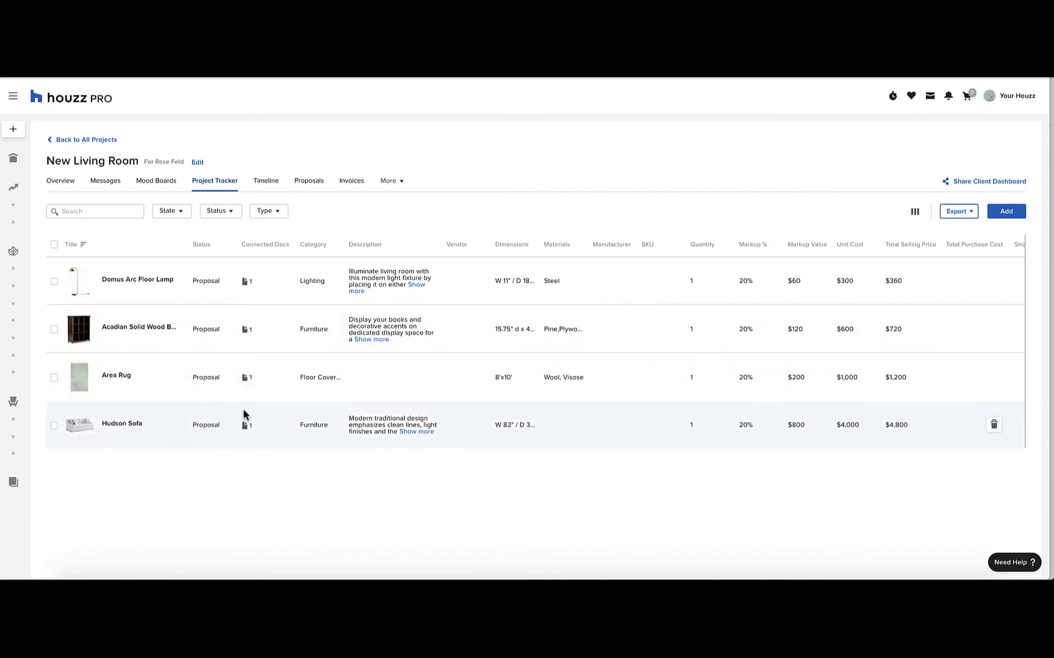
scroll(477, 390, "right", 5)
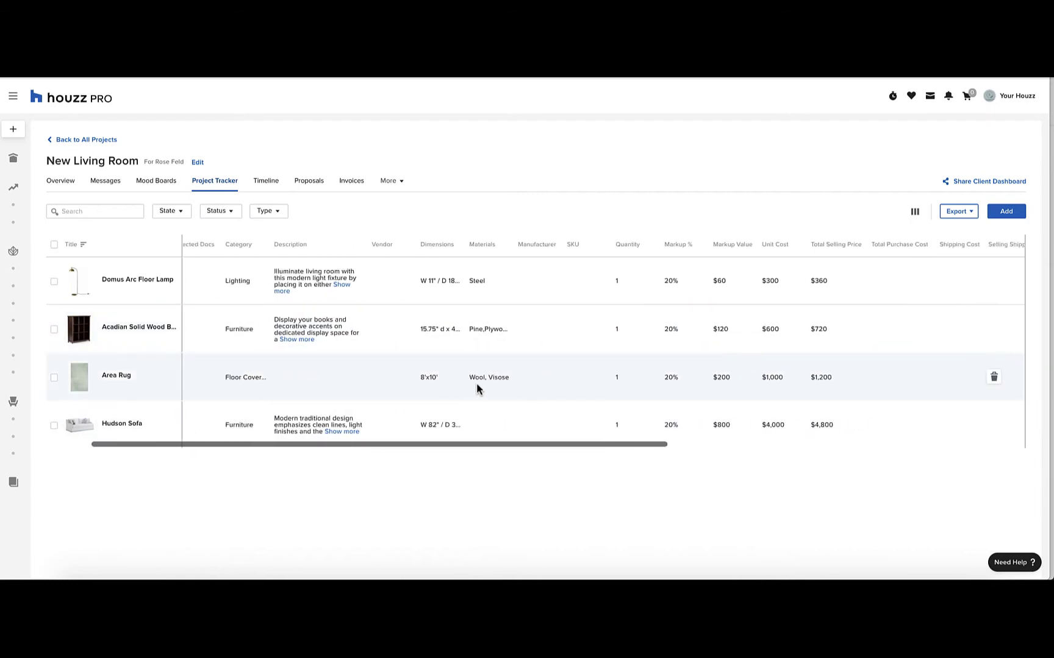
scroll(477, 382, "right", 8)
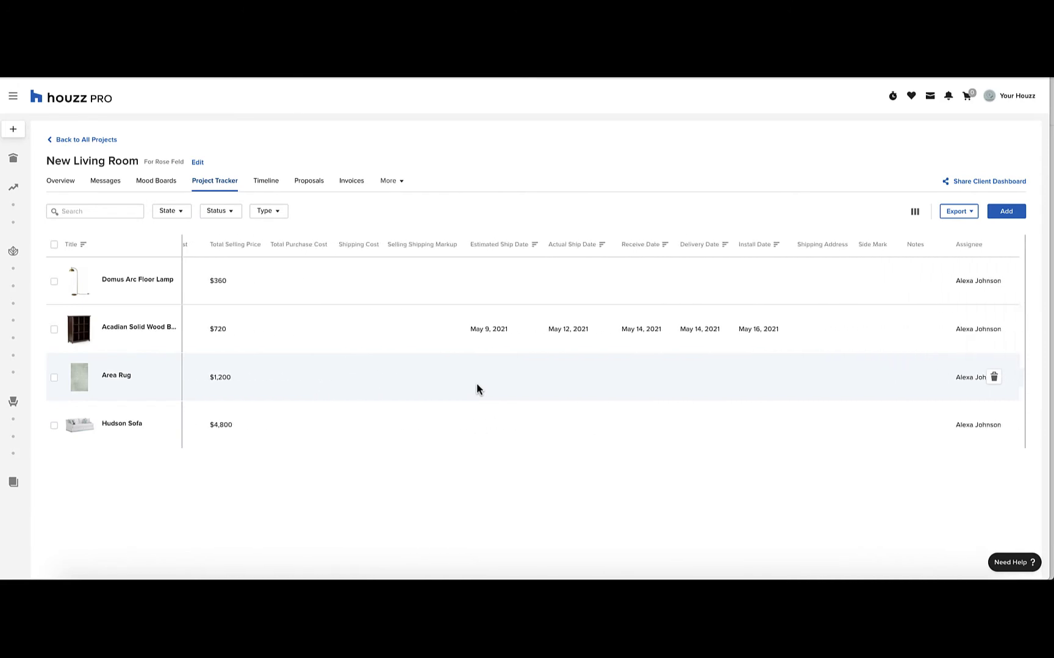
scroll(477, 383, "left", 13)
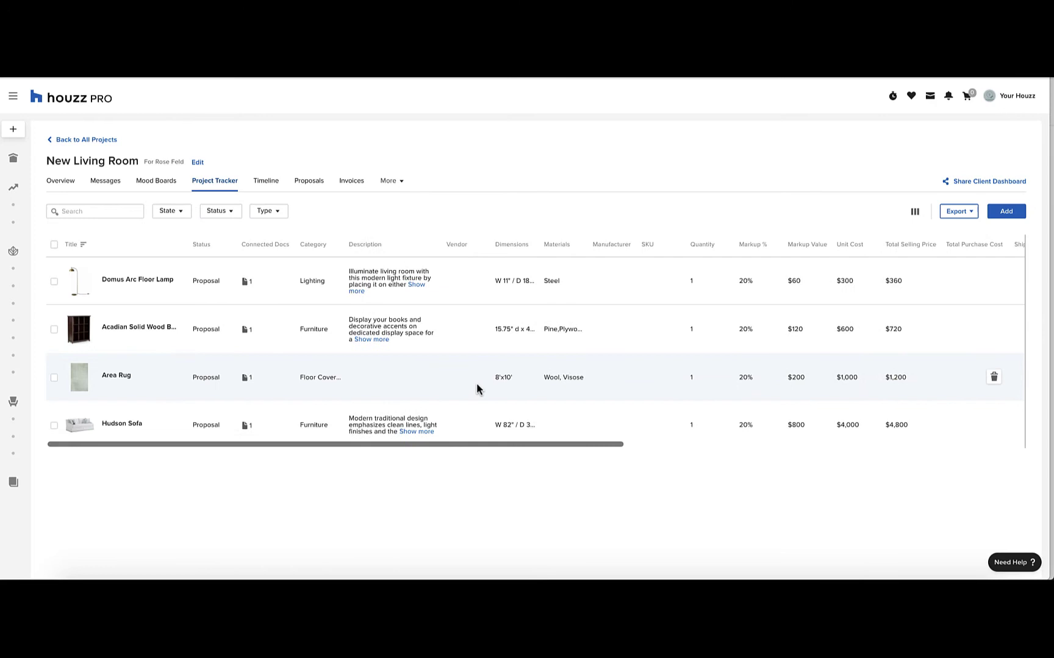
- Hide the Connected Docs column and show the Finish/Color column in the tracker table
left_click(918, 212)
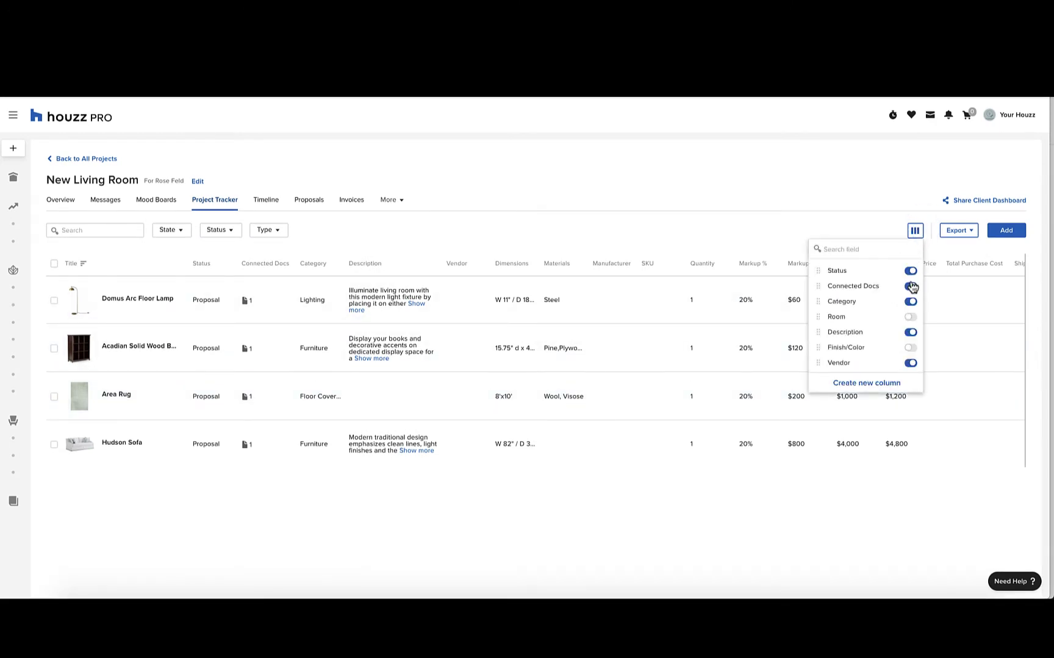
left_click(910, 286)
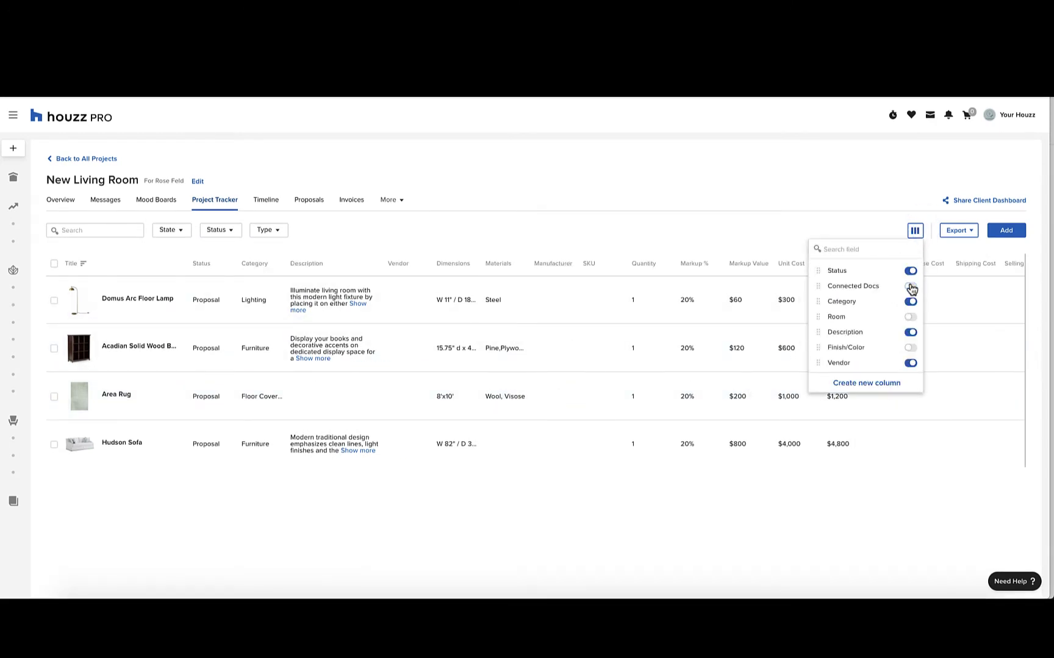
left_click(911, 350)
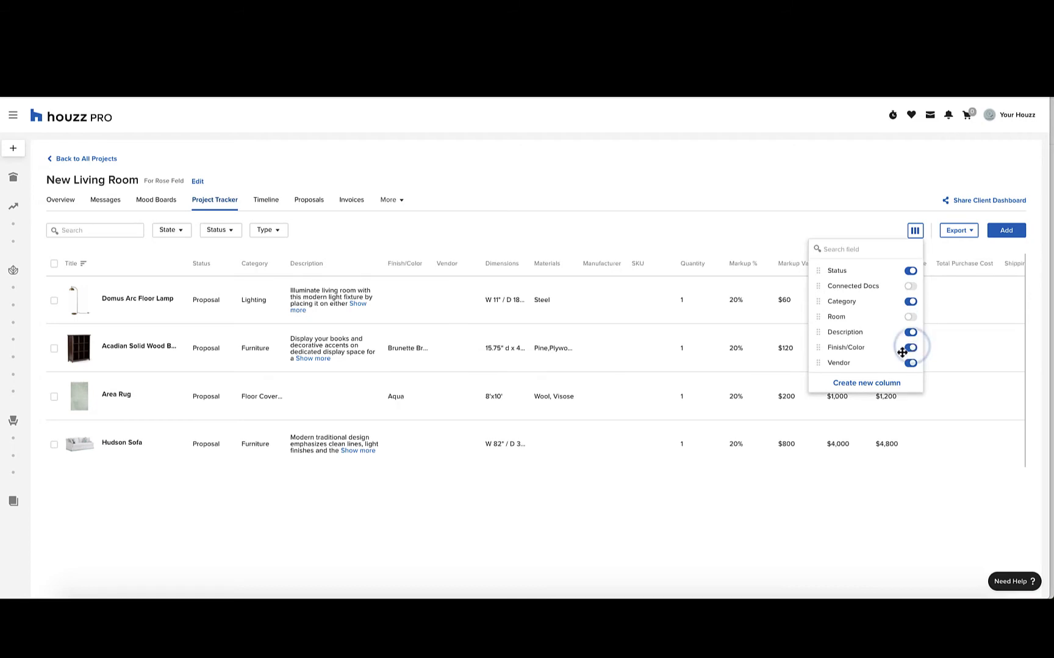
- Create a custom tracker column named Rating
left_click(866, 384)
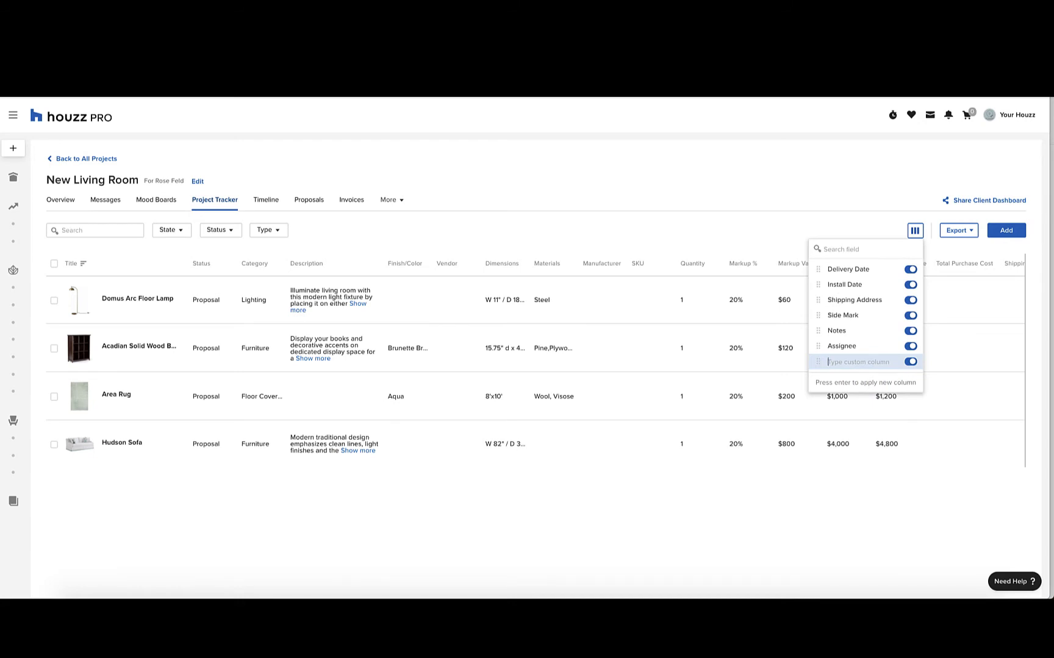
type("Rating")
key("Return")
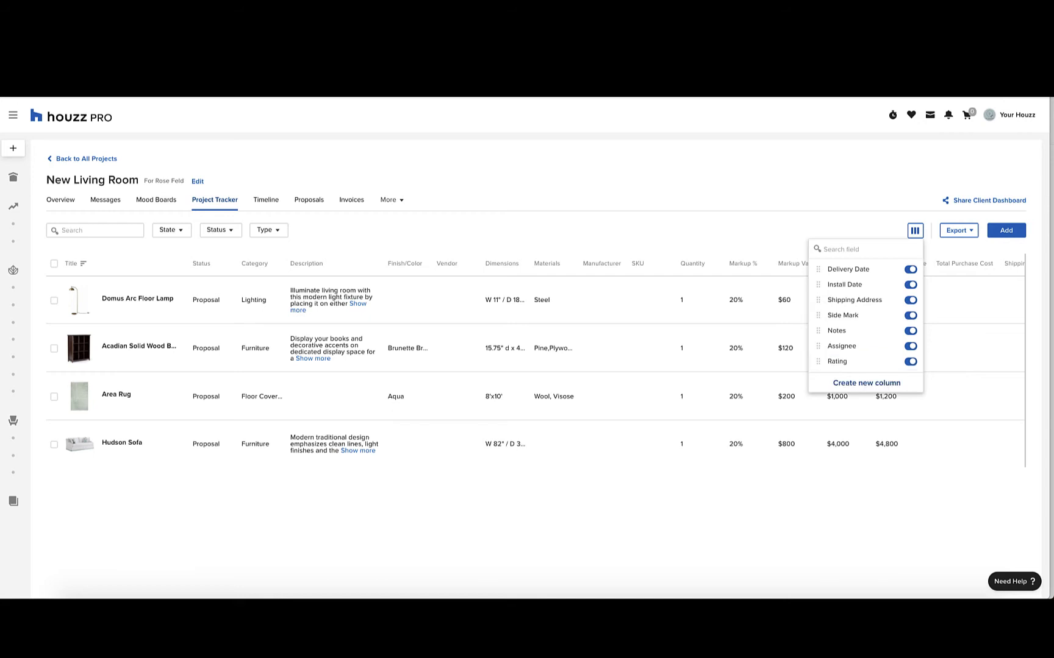
- Move the Rating column to the start of the column order, ahead of Status, and close the column settings
scroll(731, 345, "right", 10)
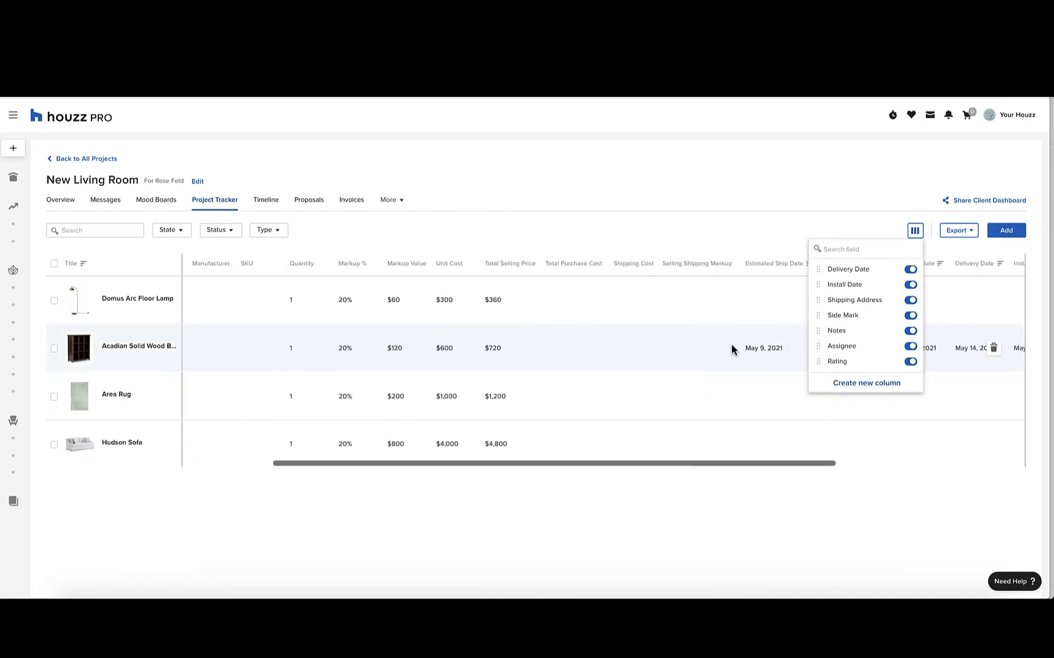
scroll(731, 346, "right", 5)
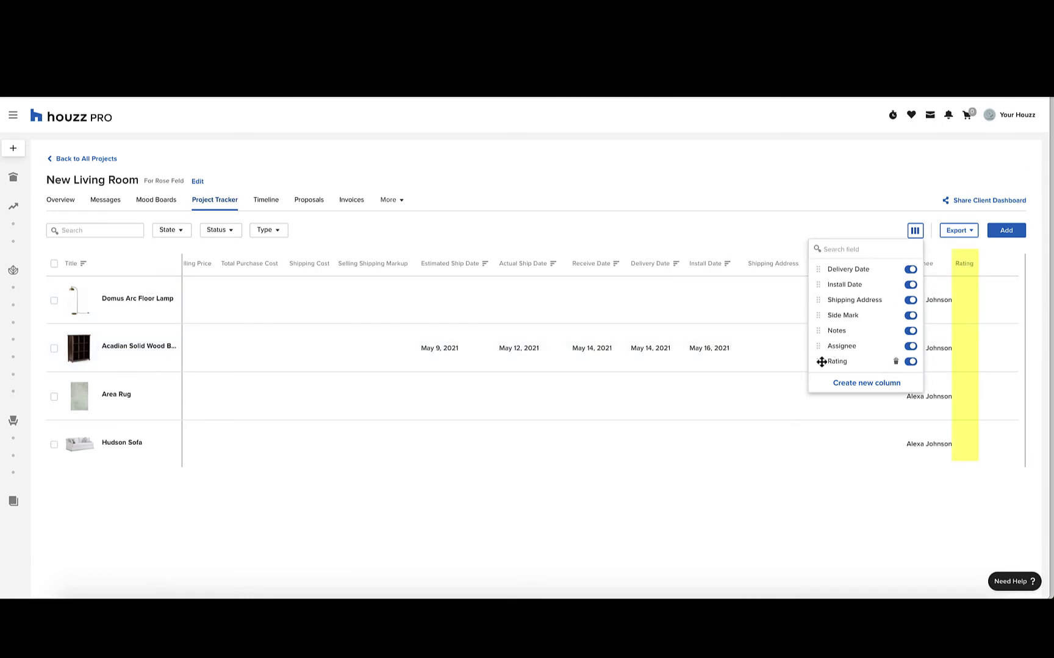
left_click_drag(818, 364, 826, 281)
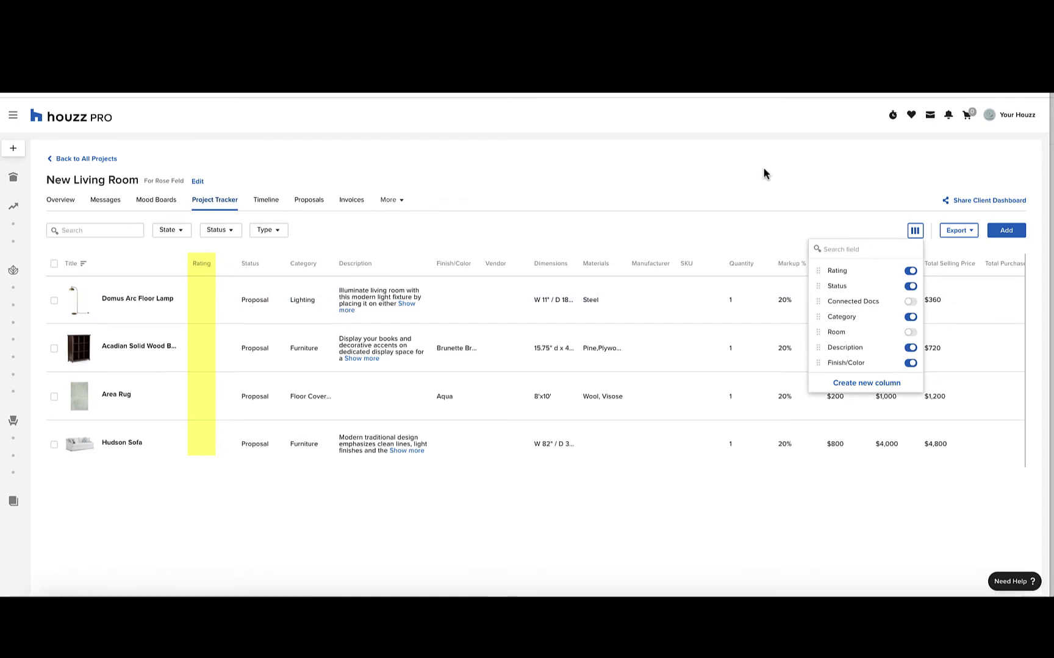
left_click(914, 231)
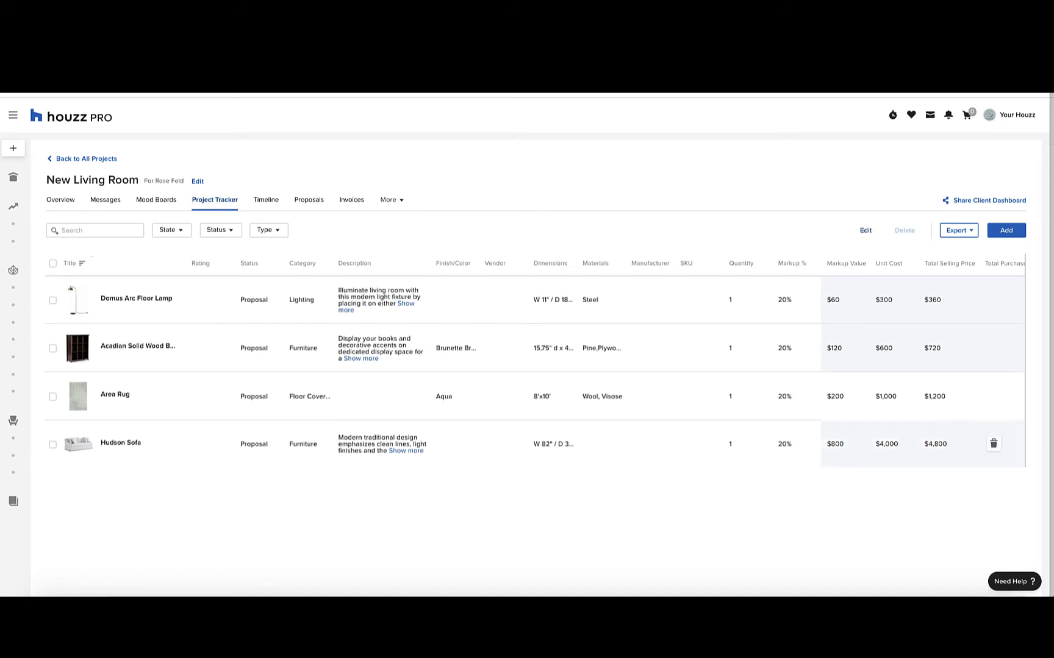
- Open the library for adding items to the tracker, check its services, and return to its products
left_click(1006, 231)
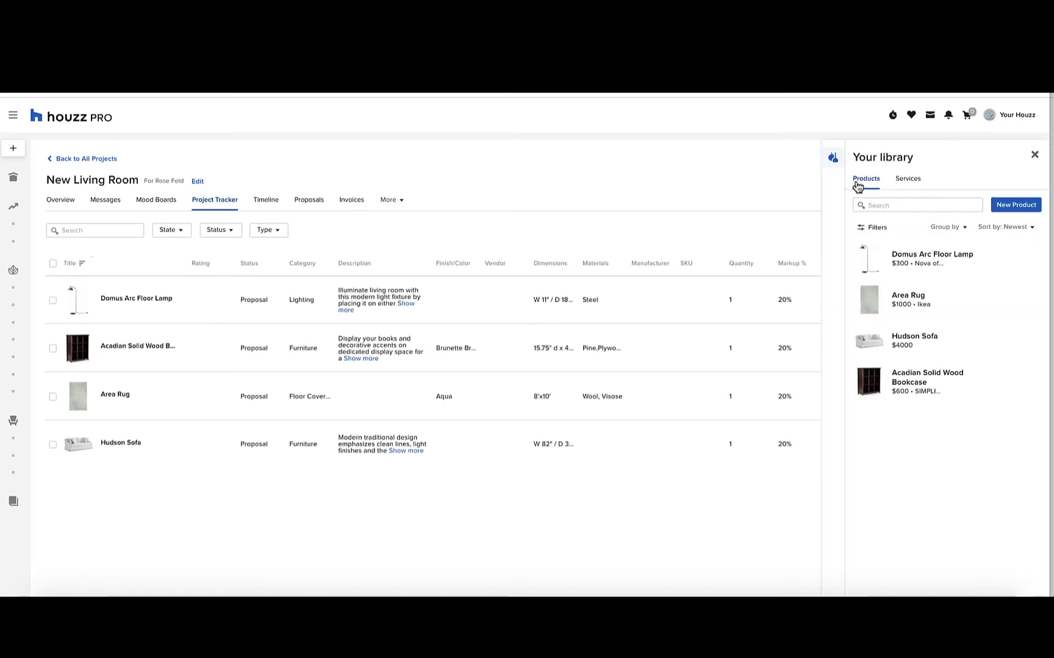
left_click(908, 180)
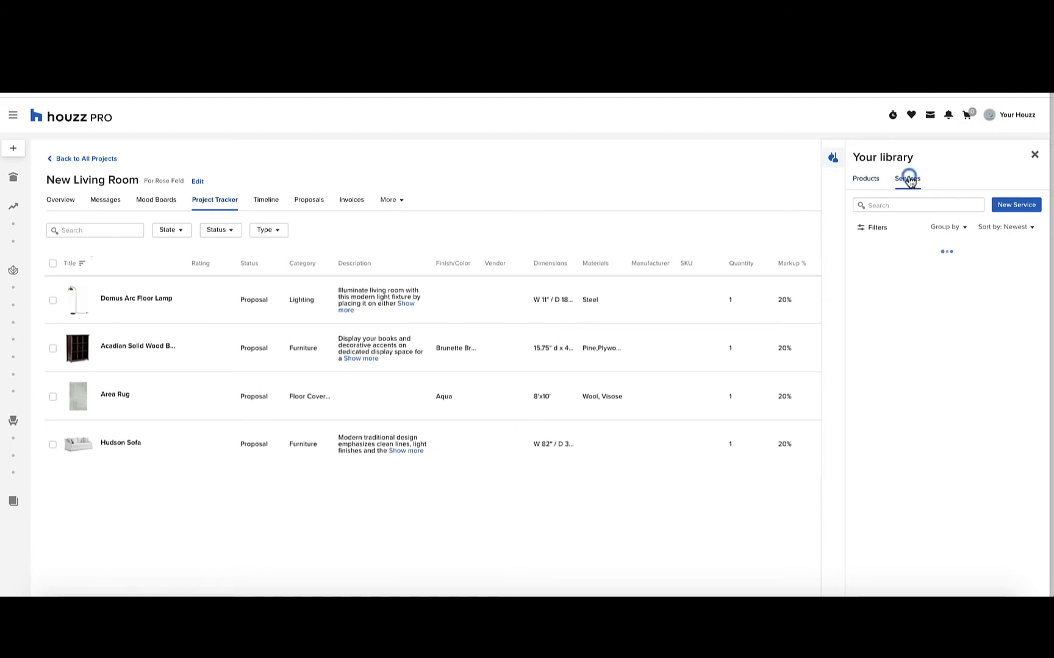
left_click(866, 181)
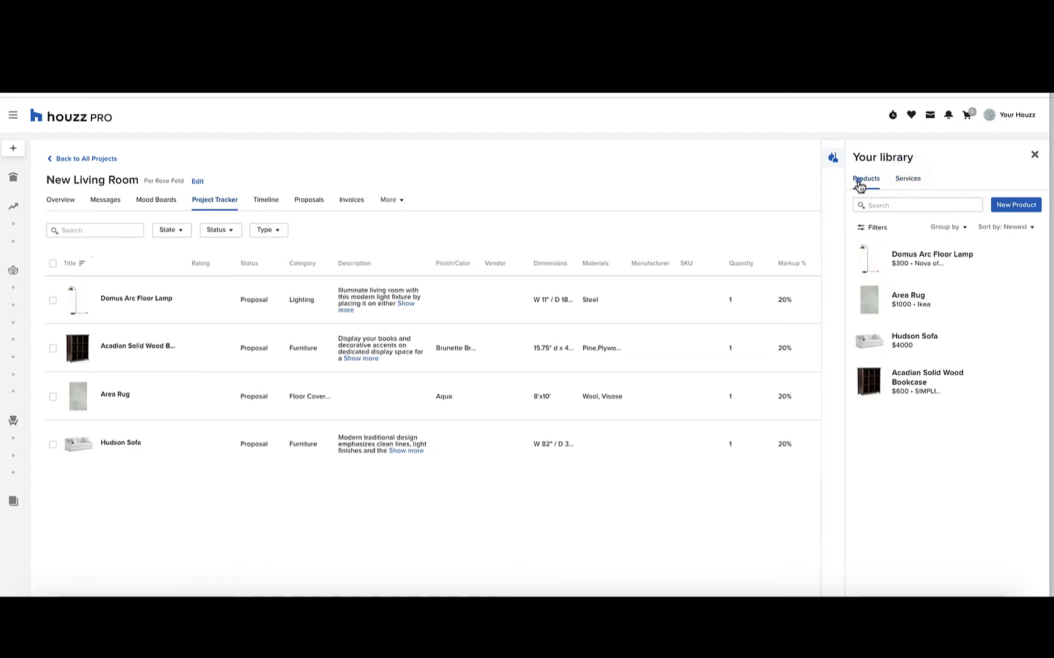
left_click(892, 206)
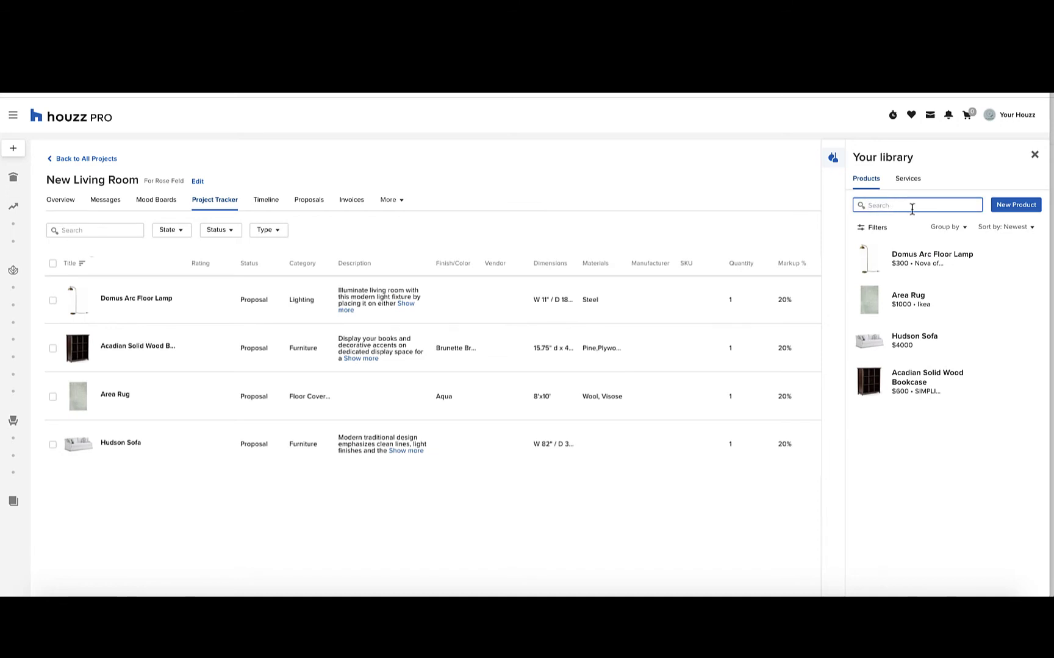
- Filter the library's products by the vendor Nova of California and clear that filter again
left_click(878, 228)
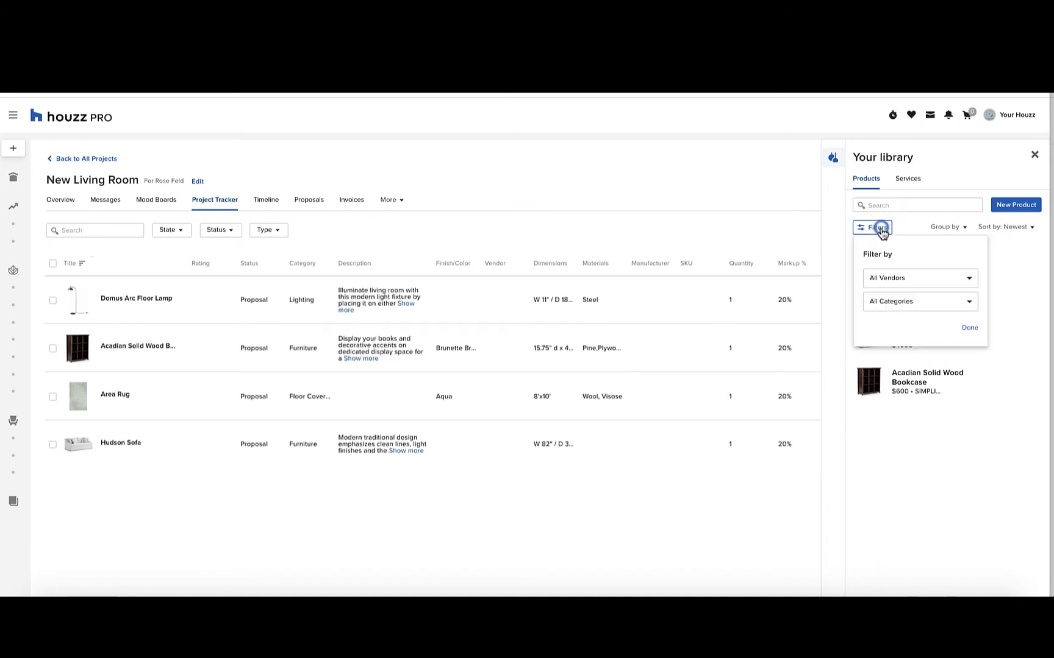
left_click(894, 280)
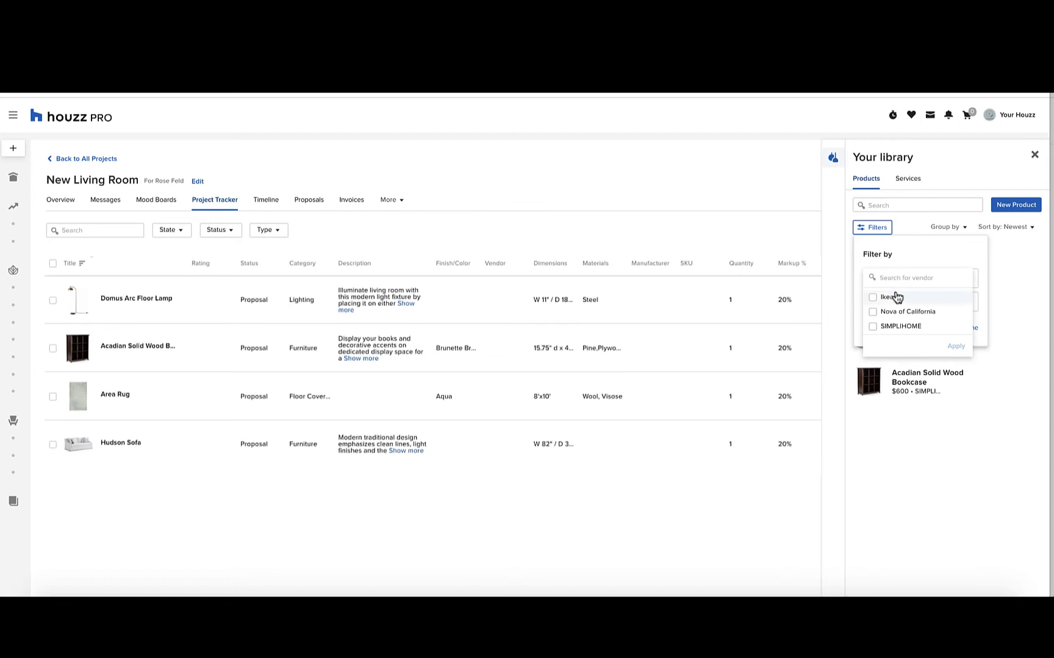
left_click(905, 312)
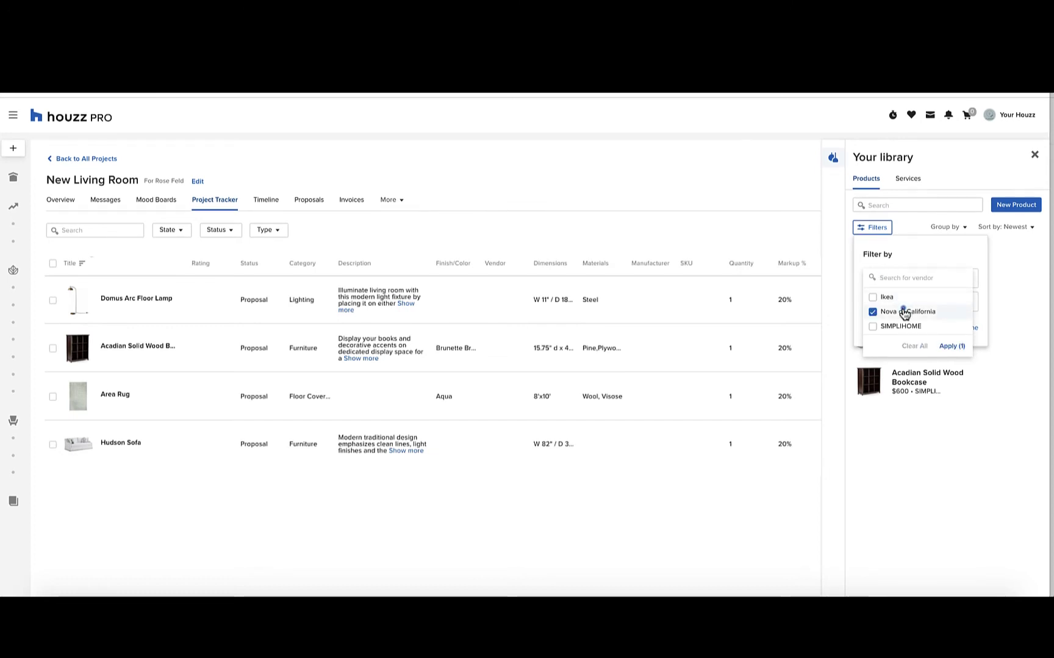
left_click(946, 345)
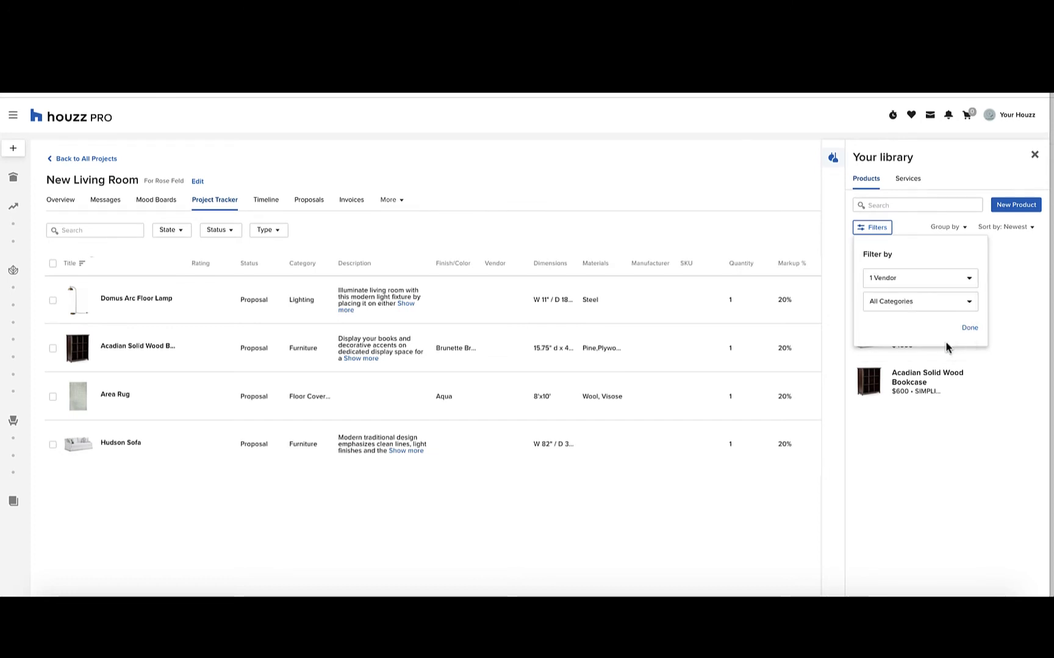
left_click(970, 329)
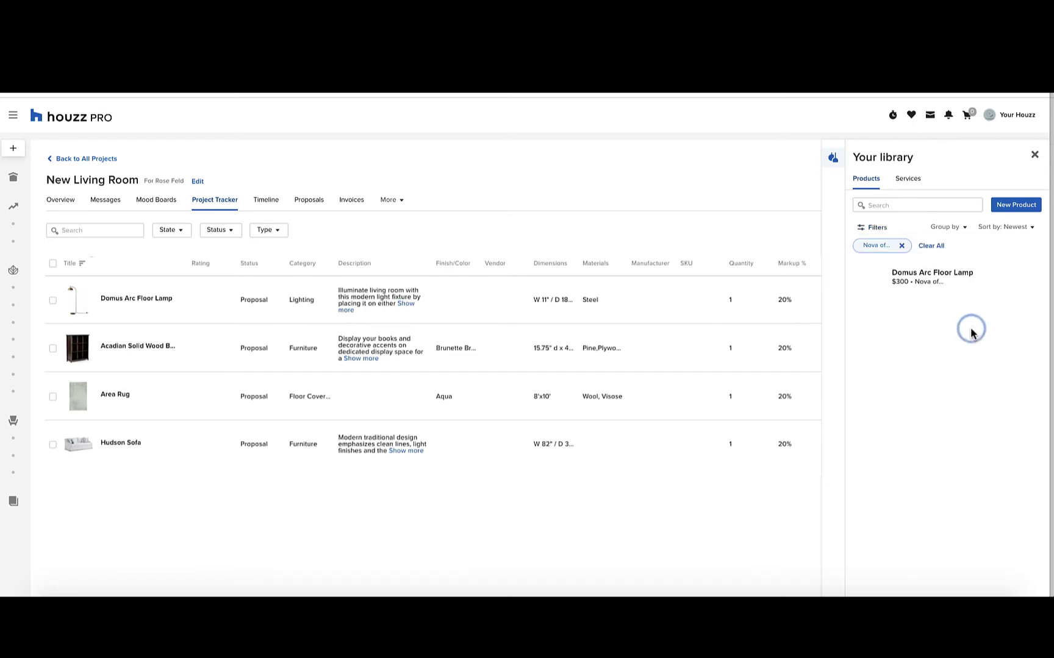
left_click(930, 247)
- Filter the library's products by the Lighting category and clear that filter again
left_click(873, 228)
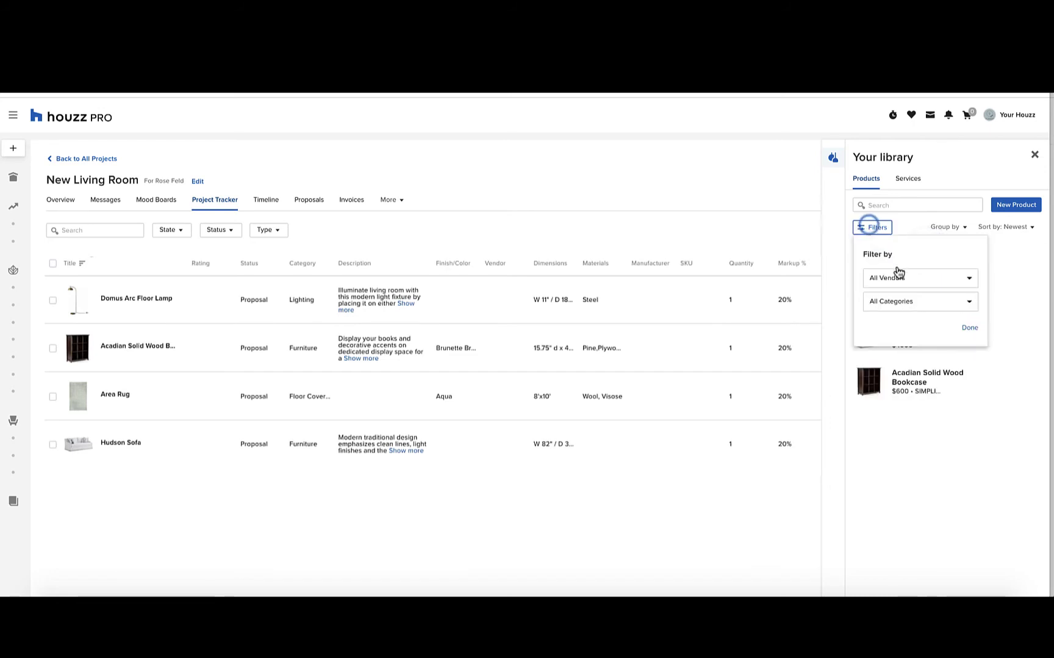
left_click(894, 300)
scroll(895, 345, "down", 3)
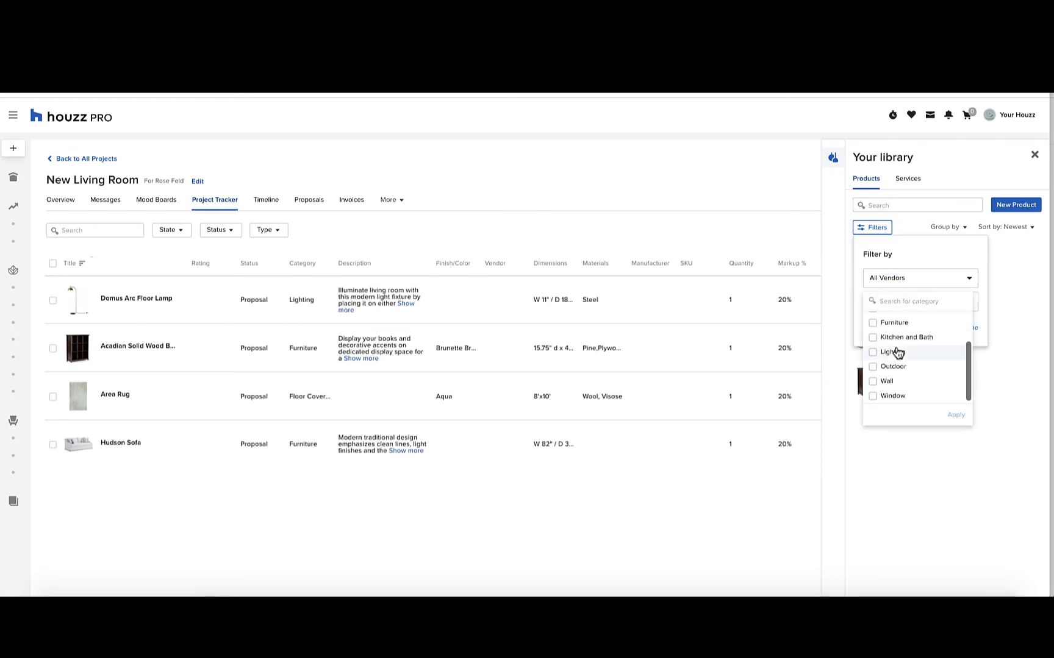
left_click(898, 354)
left_click(954, 415)
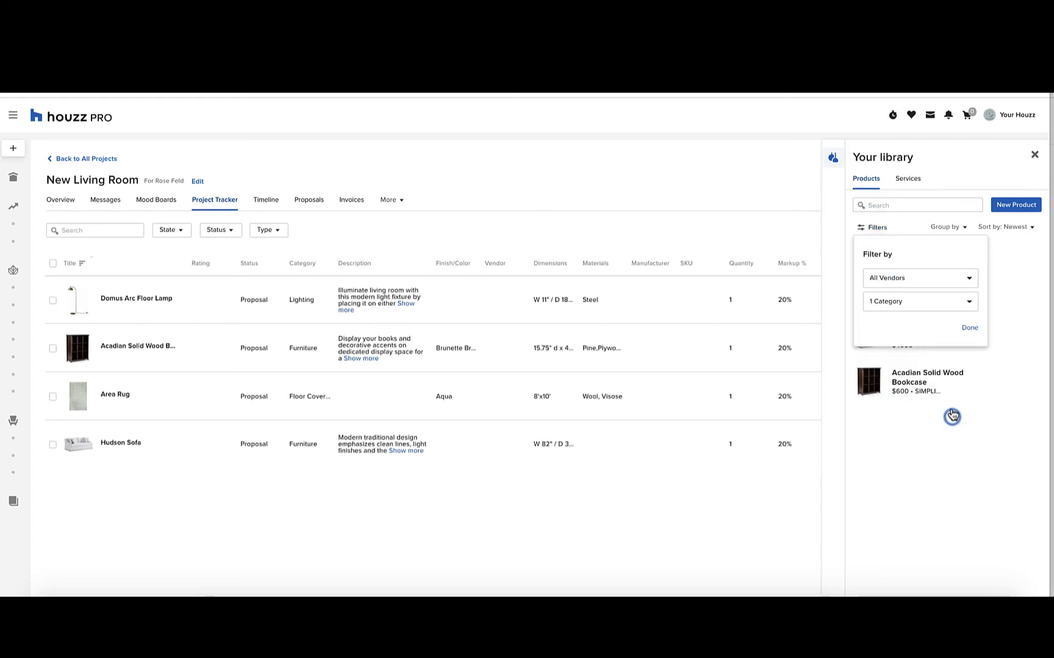
left_click(969, 329)
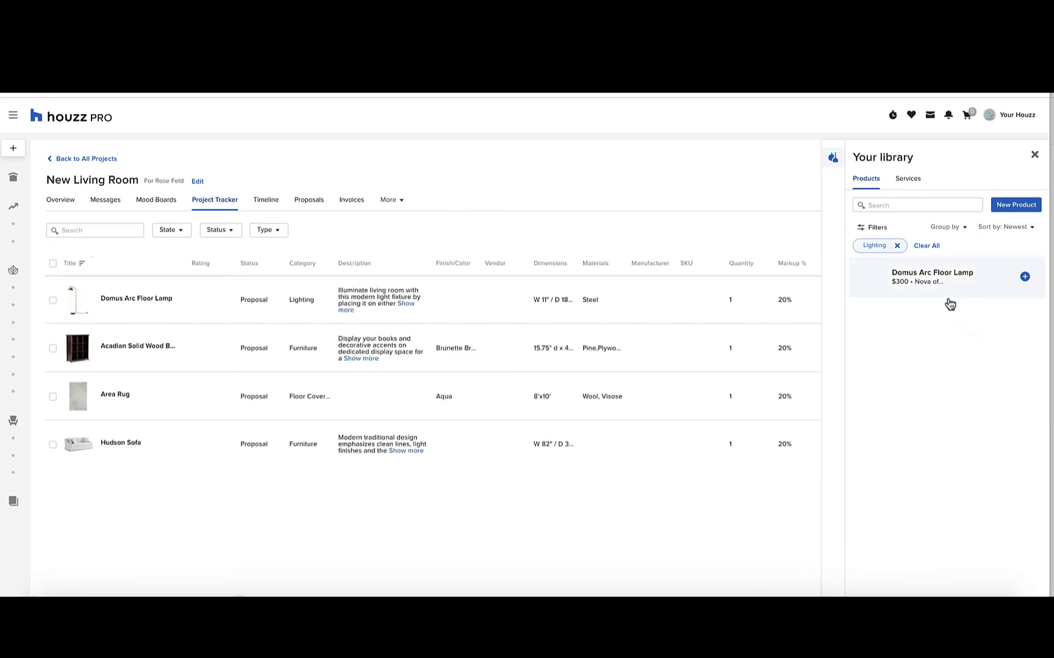
left_click(928, 246)
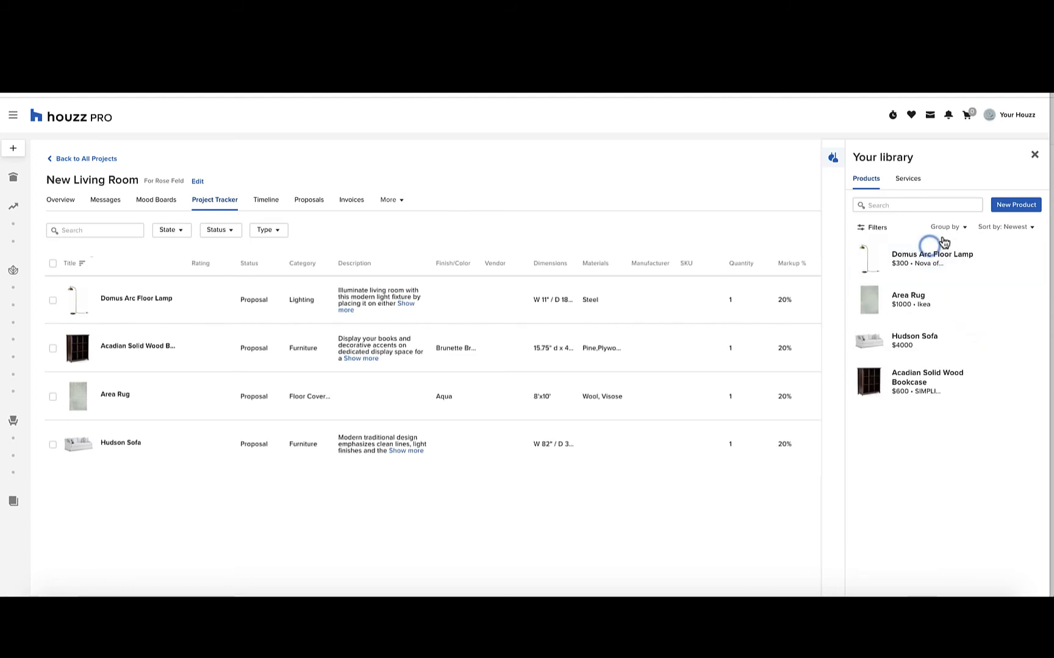
- Group the library's products by supplier and view the SIMPLIHOME, Nova of California and Unassigned groups
left_click(946, 228)
left_click(960, 267)
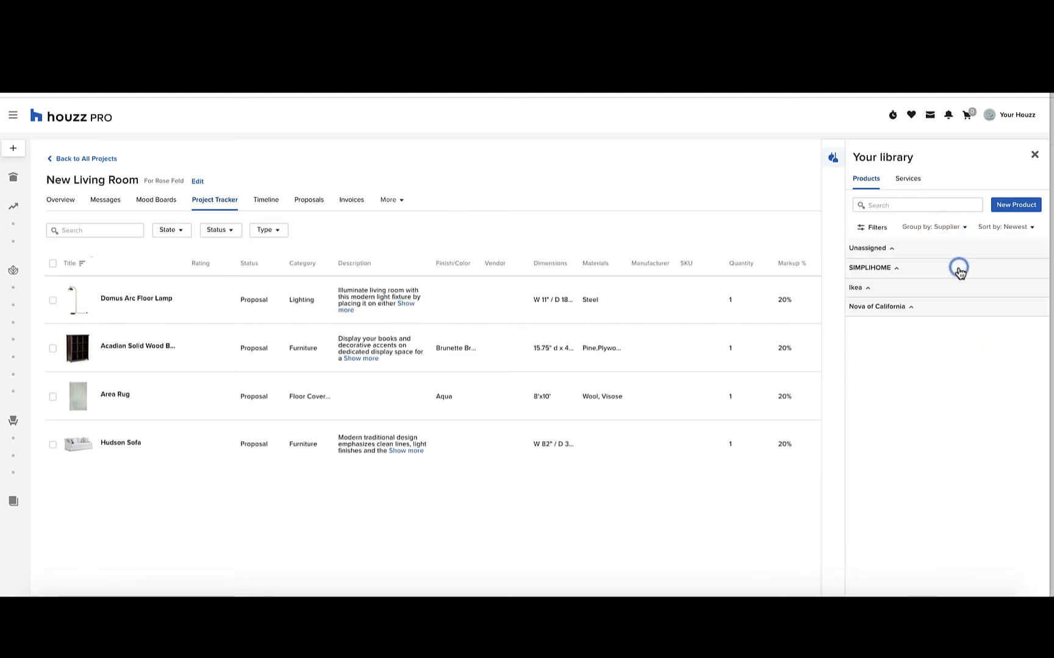
left_click(889, 267)
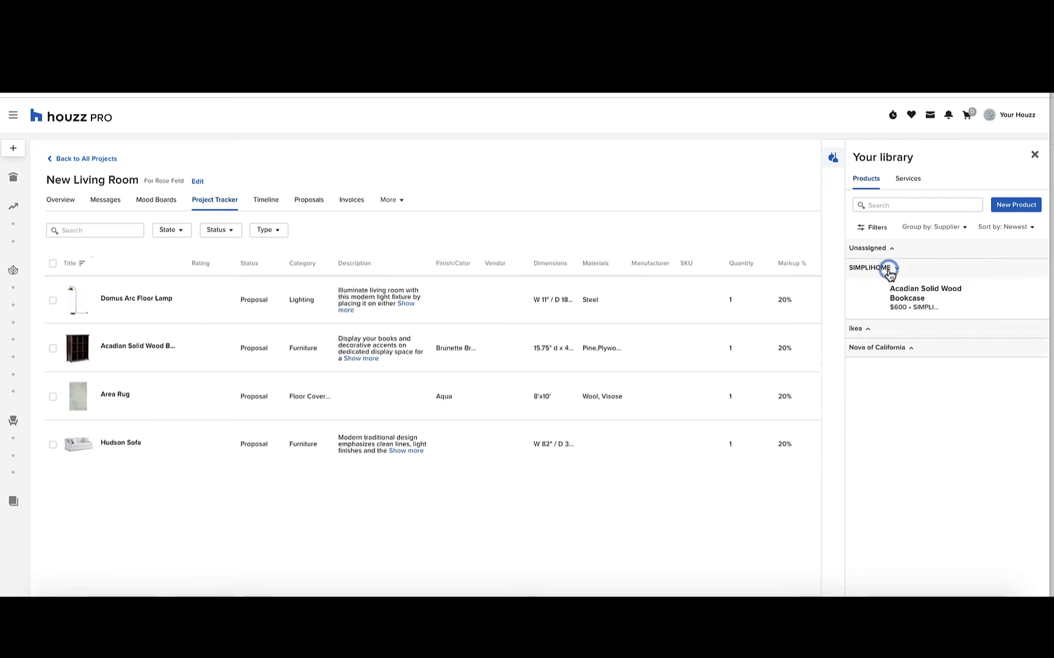
left_click(883, 350)
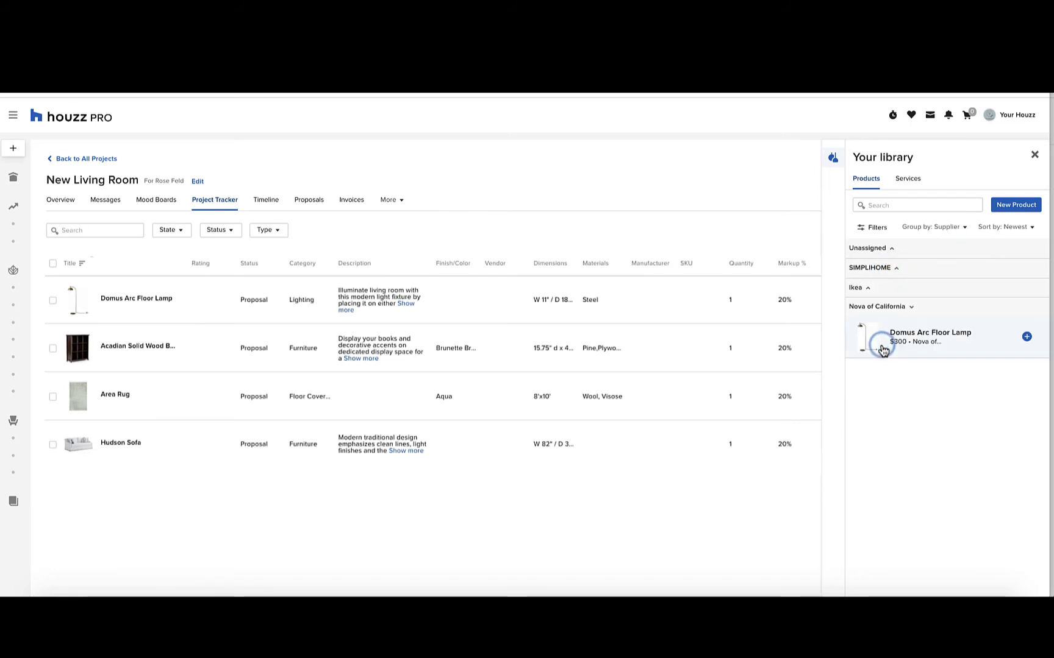
left_click(878, 250)
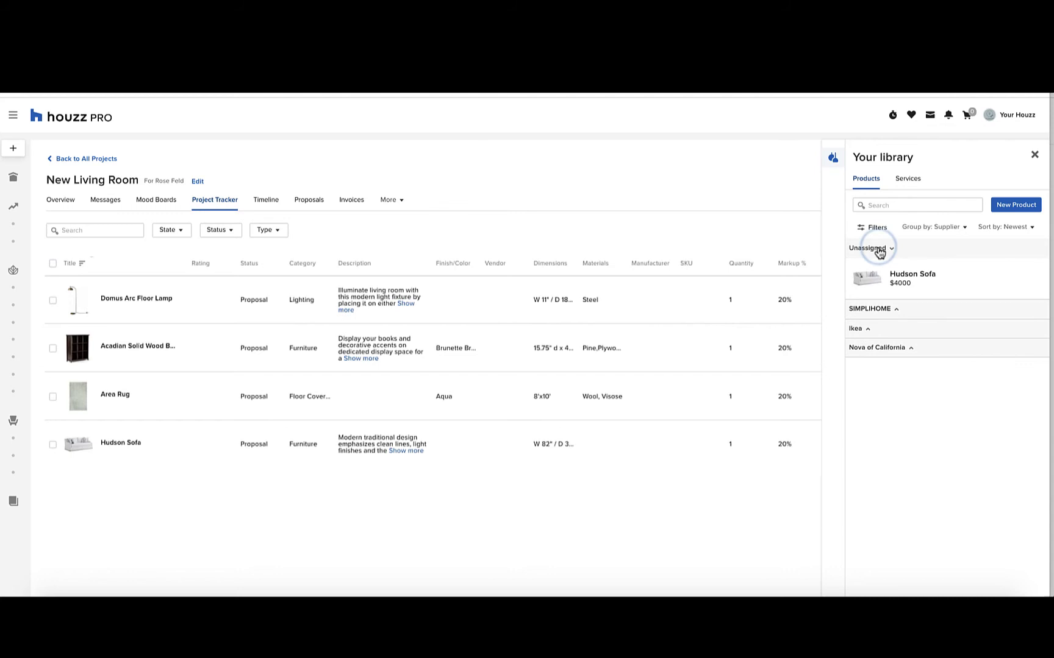
- Sort the library's products by name and close the library
left_click(1006, 229)
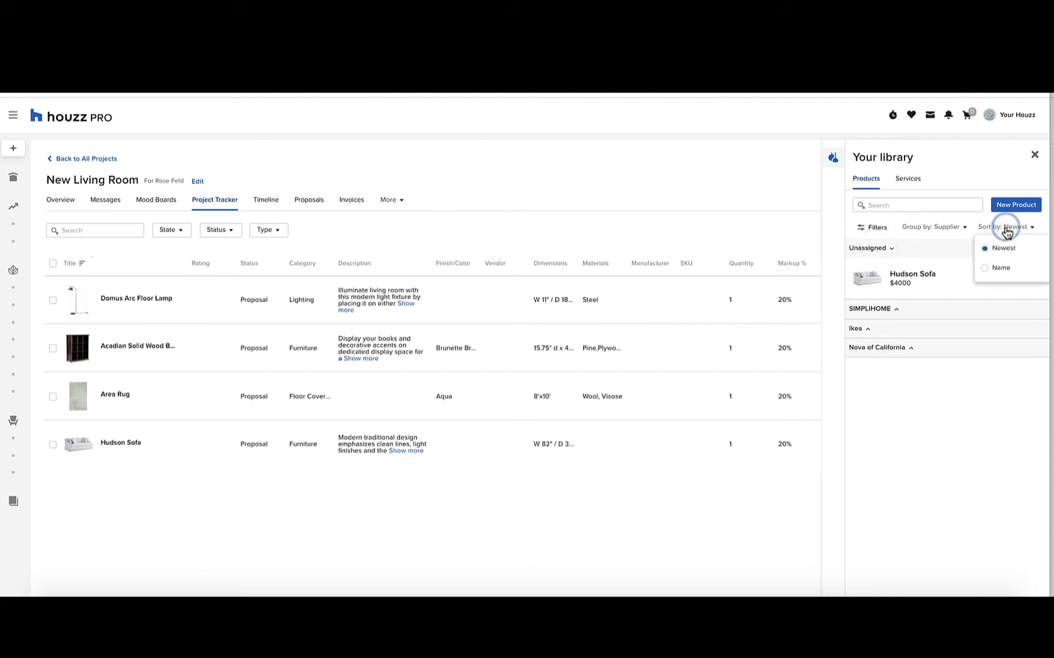
left_click(1003, 278)
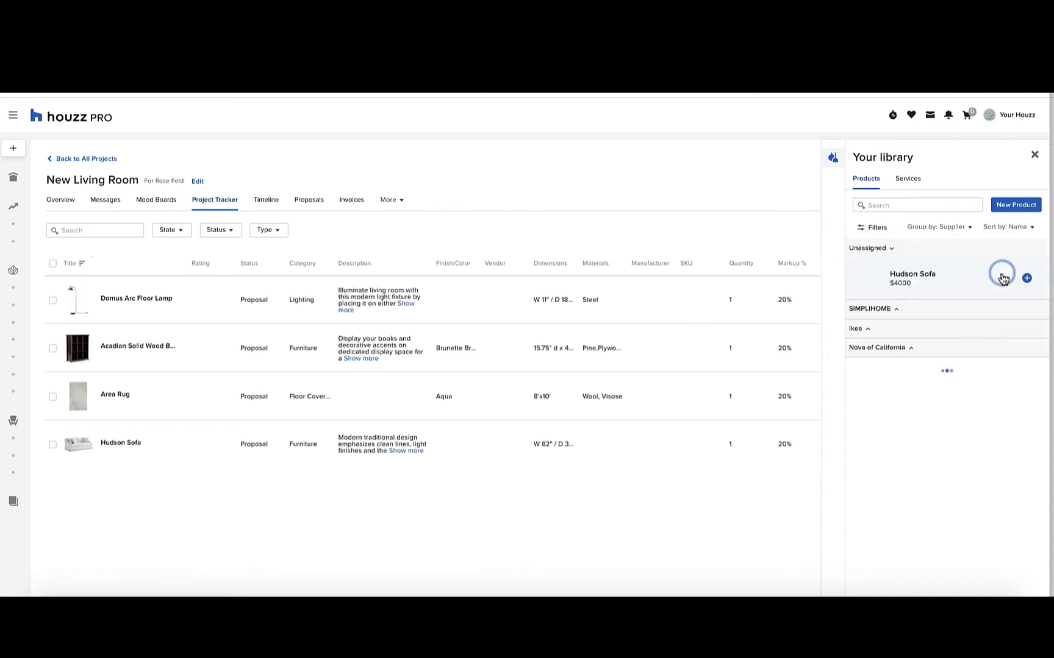
left_click(1030, 153)
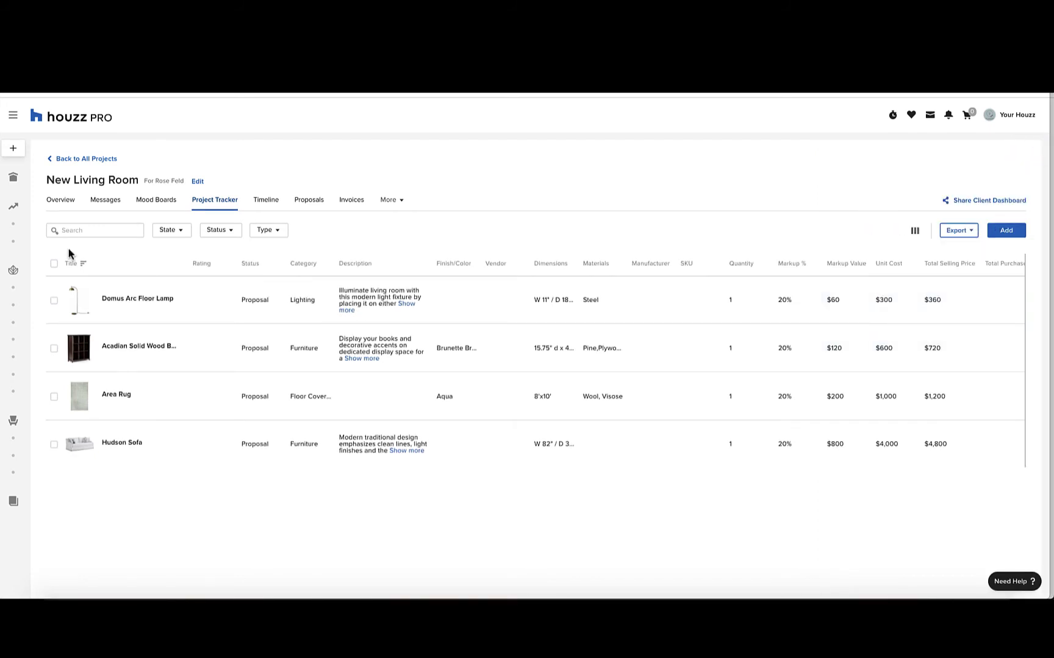
- Filter the project tracker by state Pending, status Proposal and type Product, and clear all filters again
left_click(173, 231)
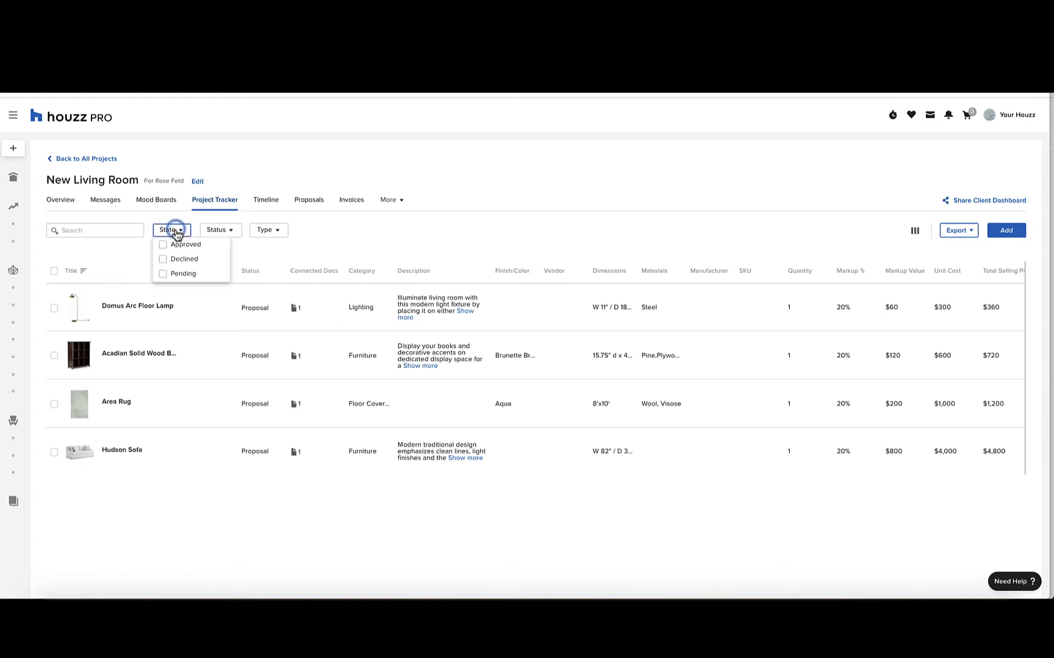
left_click(179, 275)
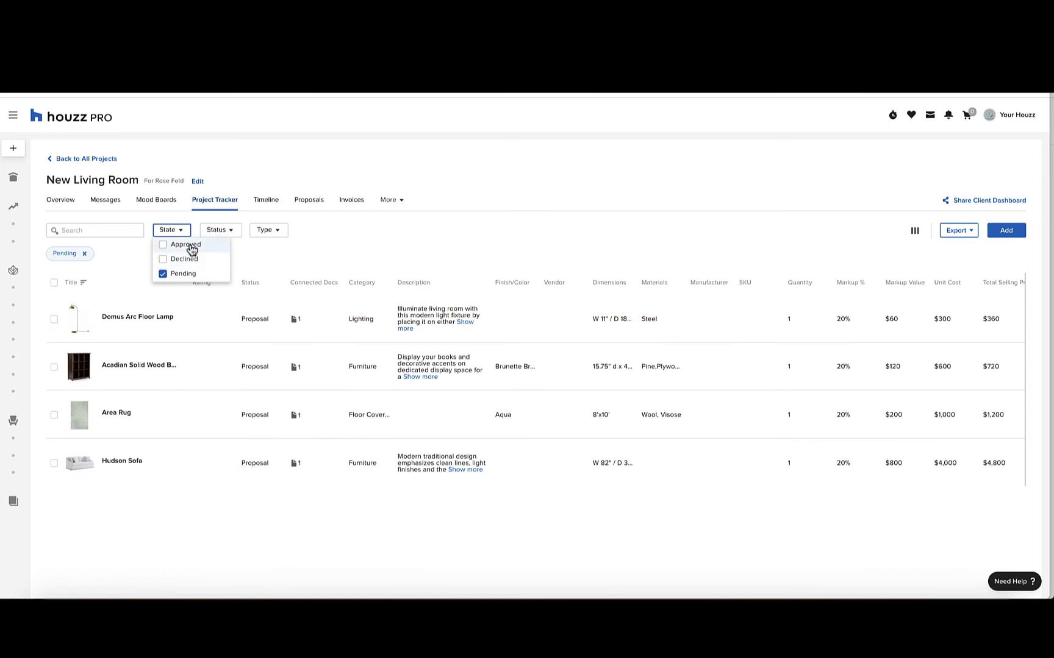
left_click(225, 230)
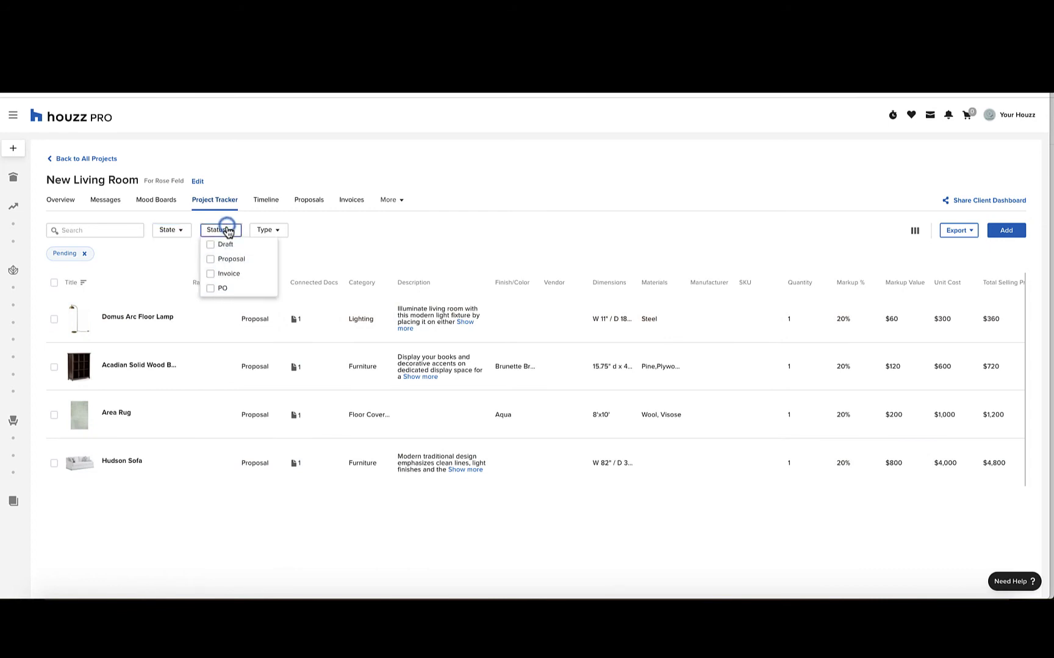
left_click(239, 264)
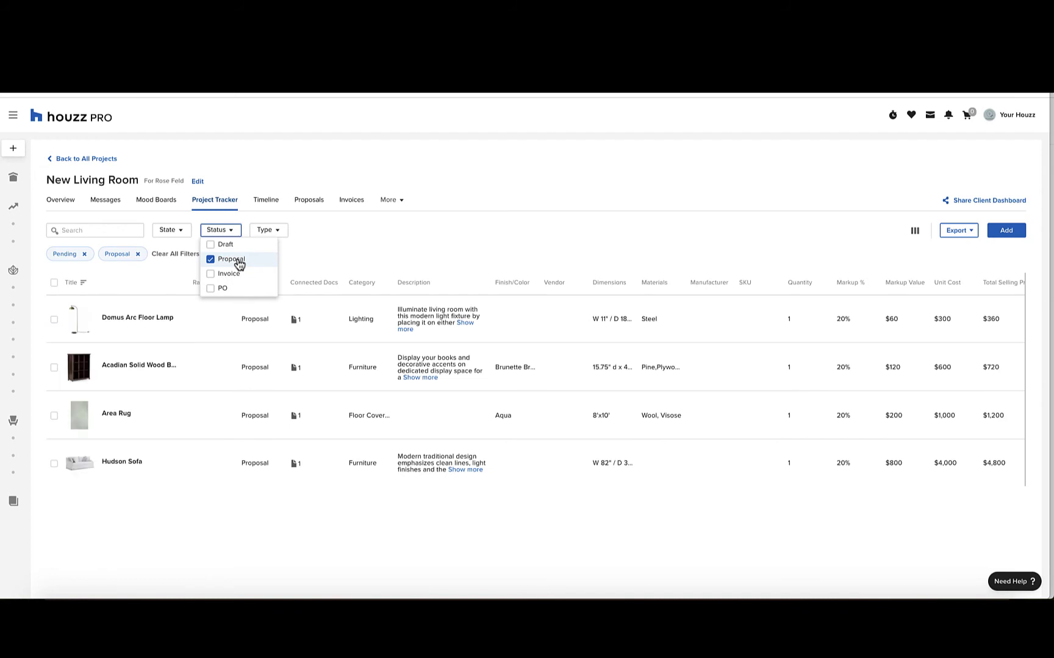
left_click(278, 232)
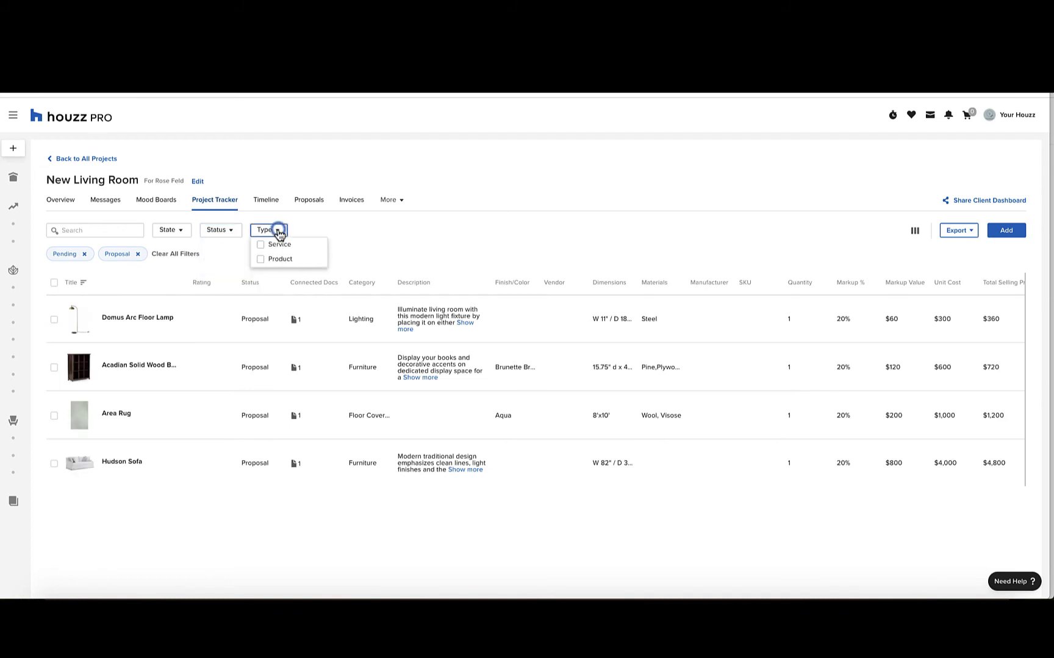
left_click(281, 262)
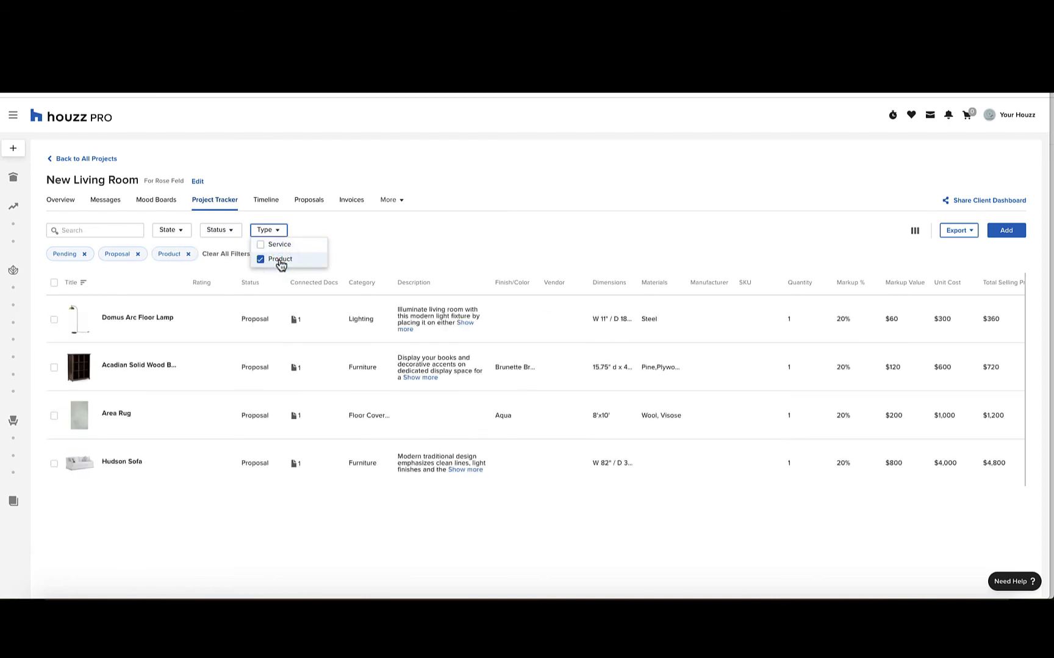
left_click(87, 230)
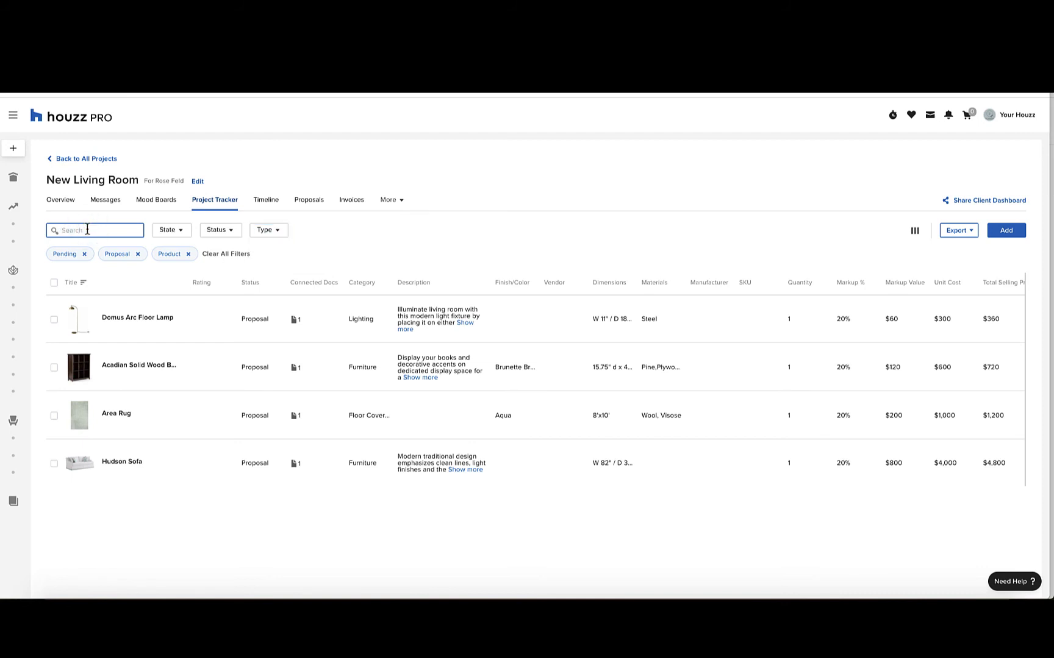
left_click(230, 256)
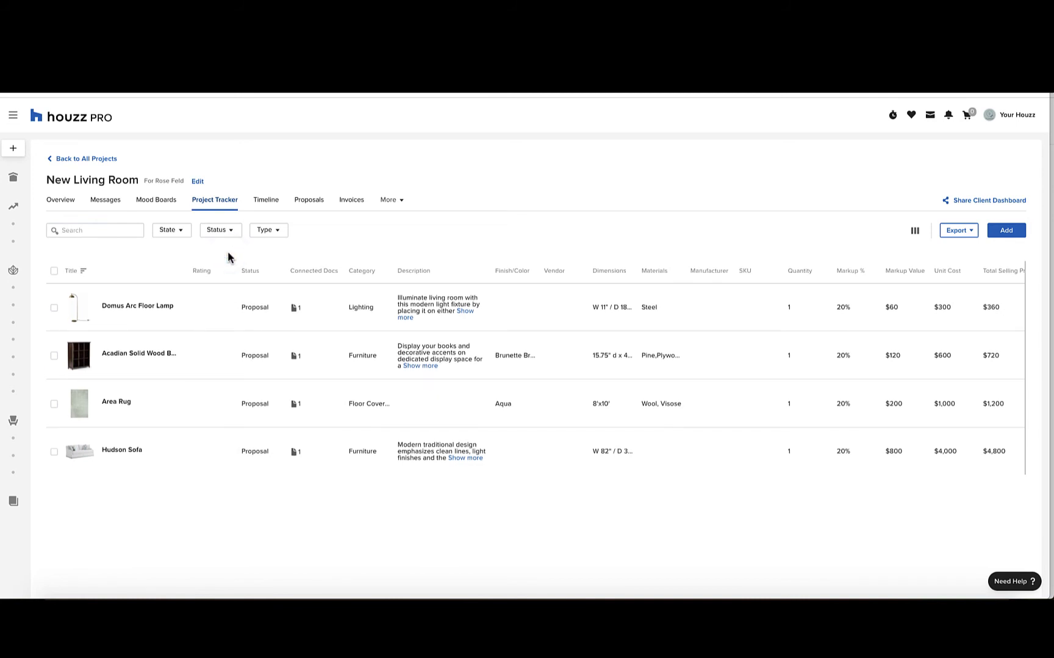
- Open the Domus Arc Floor Lamp's item details and review its general details
double_click(139, 300)
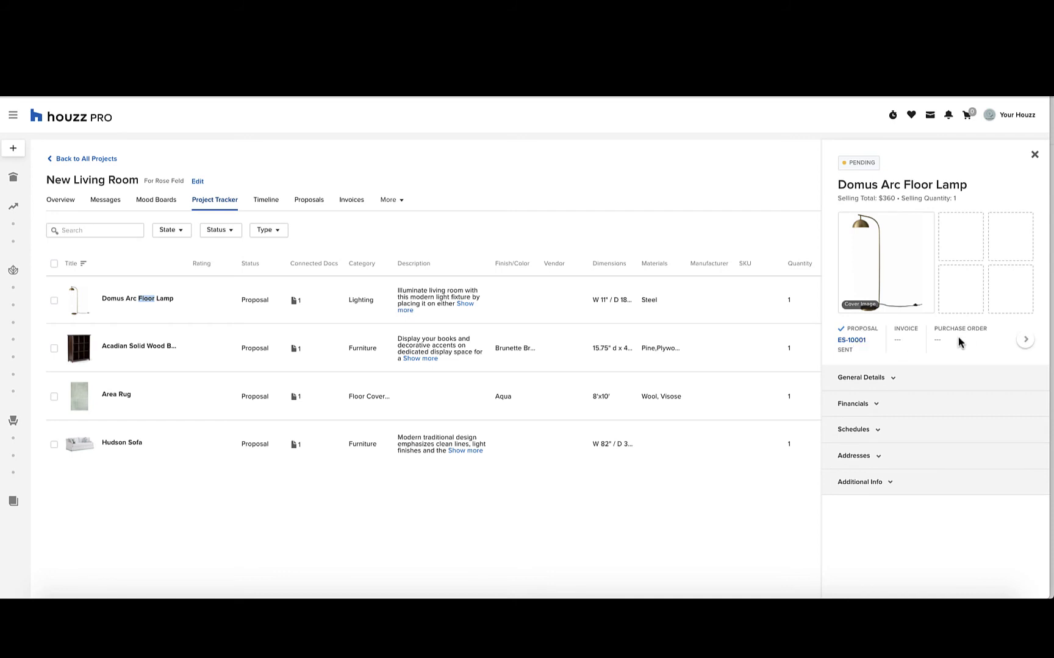
left_click(879, 382)
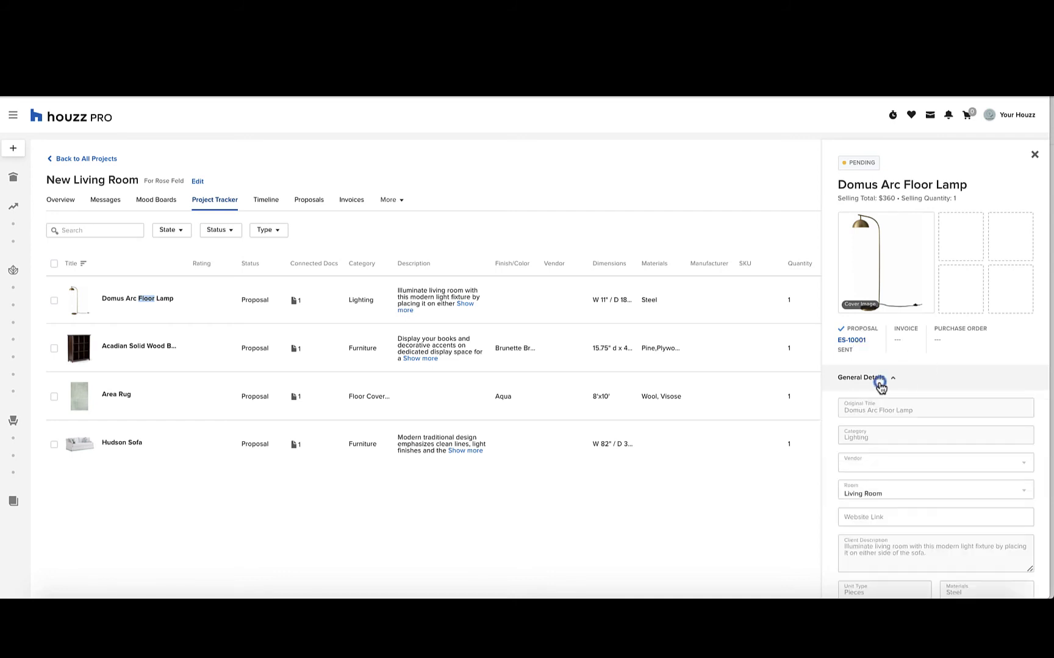
scroll(880, 388, "down", 3)
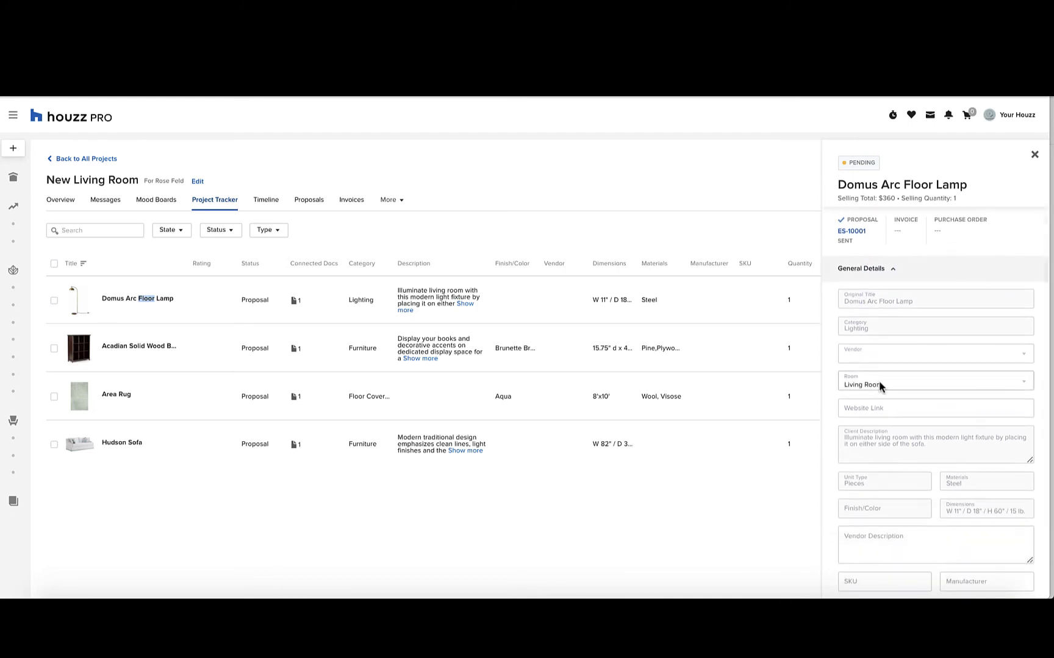
scroll(878, 380, "down", 2)
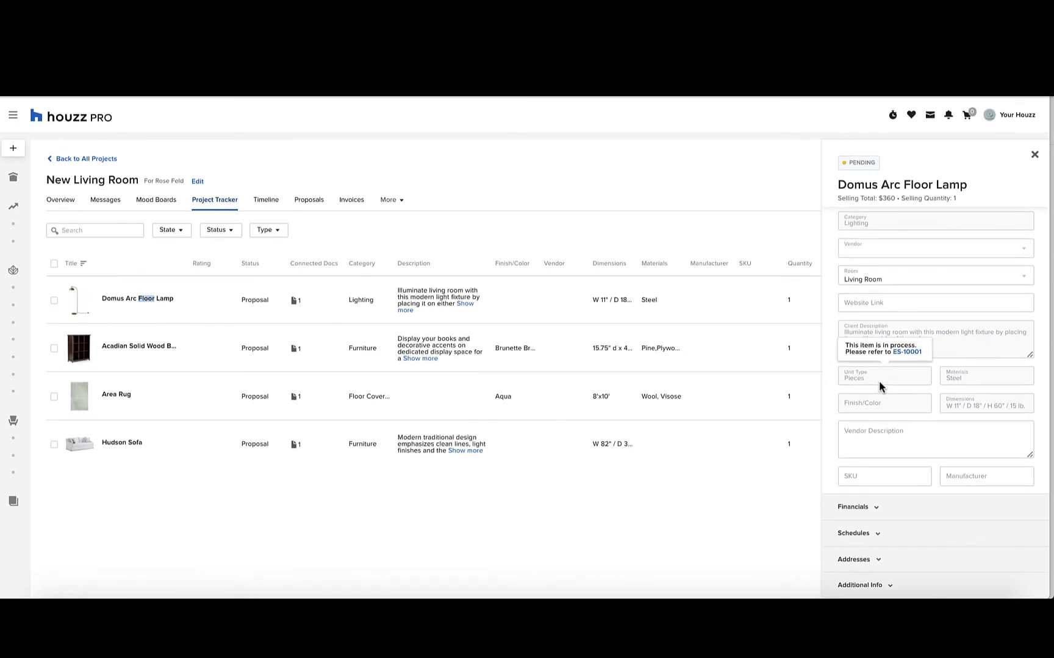
- Review the floor lamp's financials, schedules and addresses, and close its item details
left_click(884, 519)
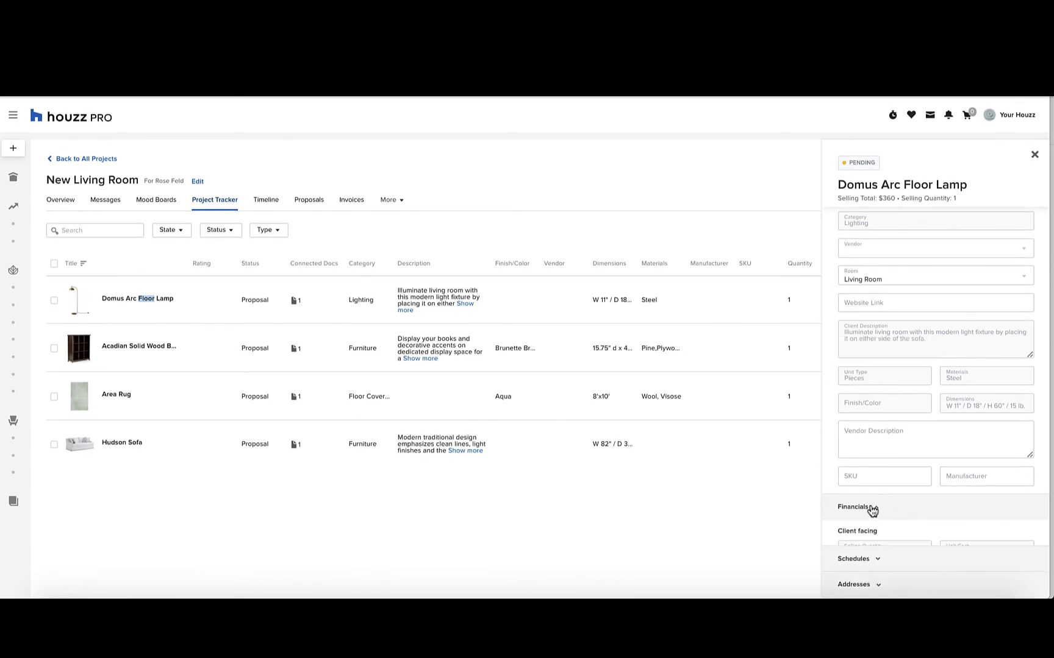
scroll(871, 508, "down", 4)
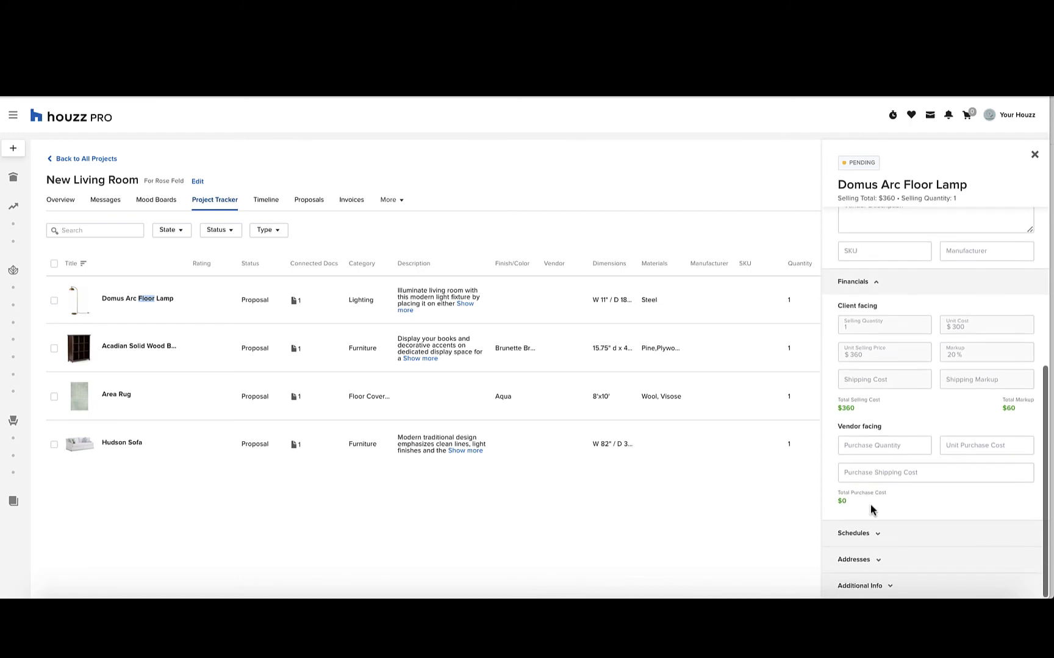
left_click(871, 535)
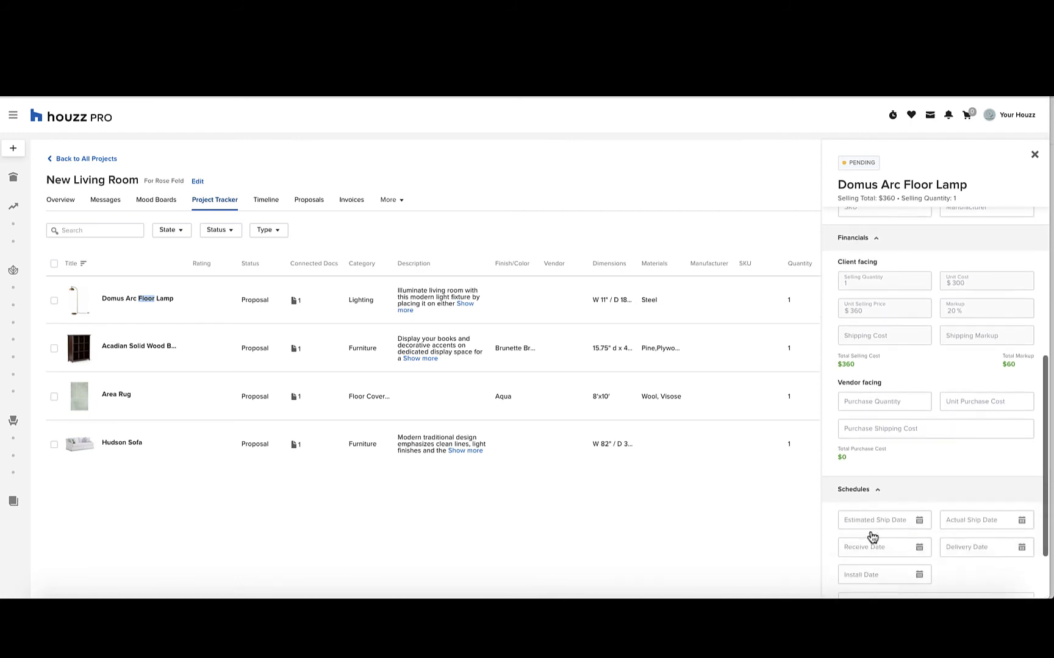
scroll(872, 536, "down", 2)
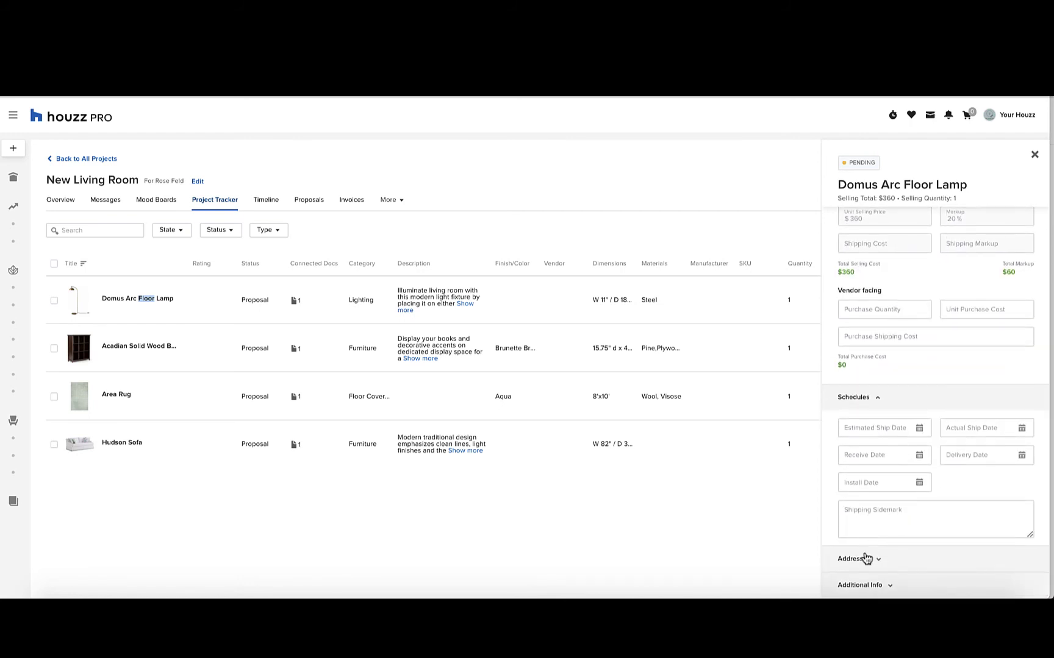
left_click(866, 559)
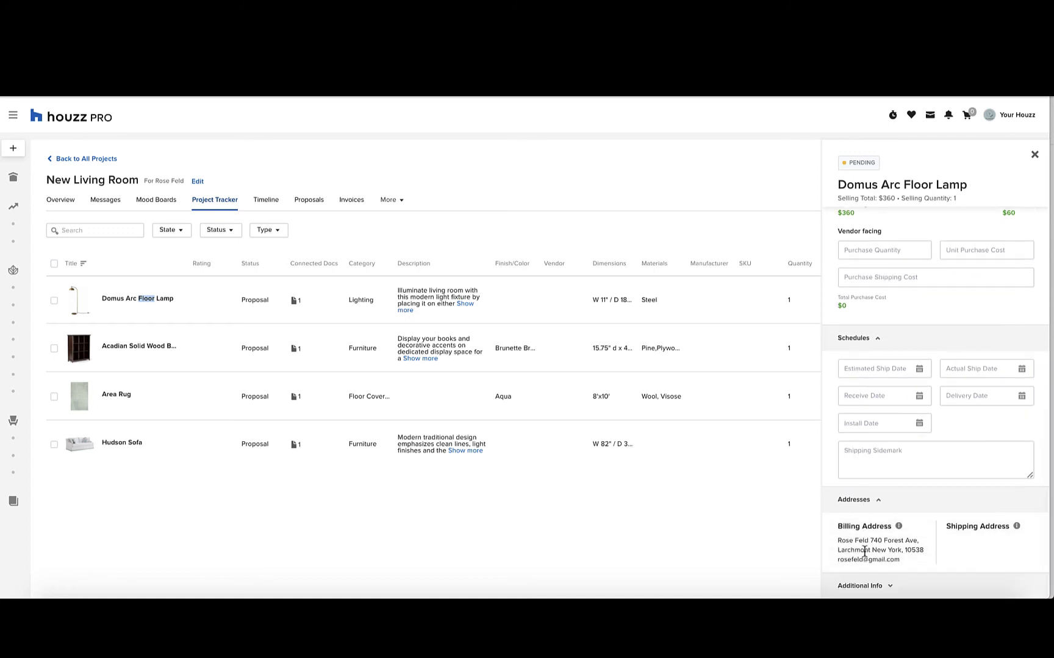
left_click(969, 337)
left_click(1035, 158)
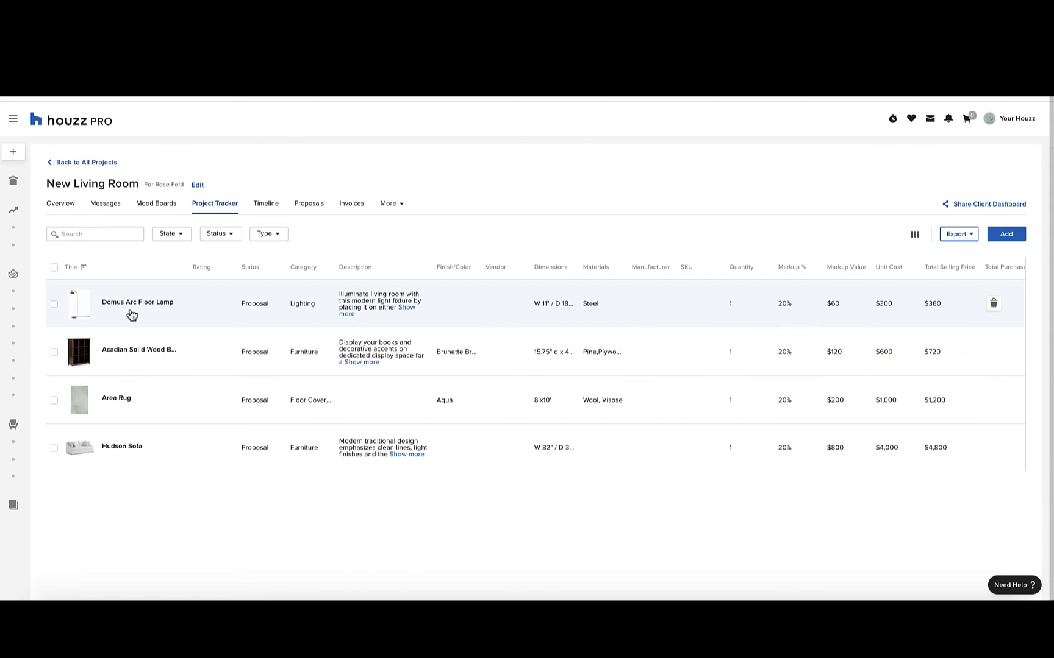
- Open bulk editing for the Domus Arc Floor Lamp and the Acadian item, review the assignee, schedule and details fields, and cancel
left_click(54, 301)
left_click(54, 354)
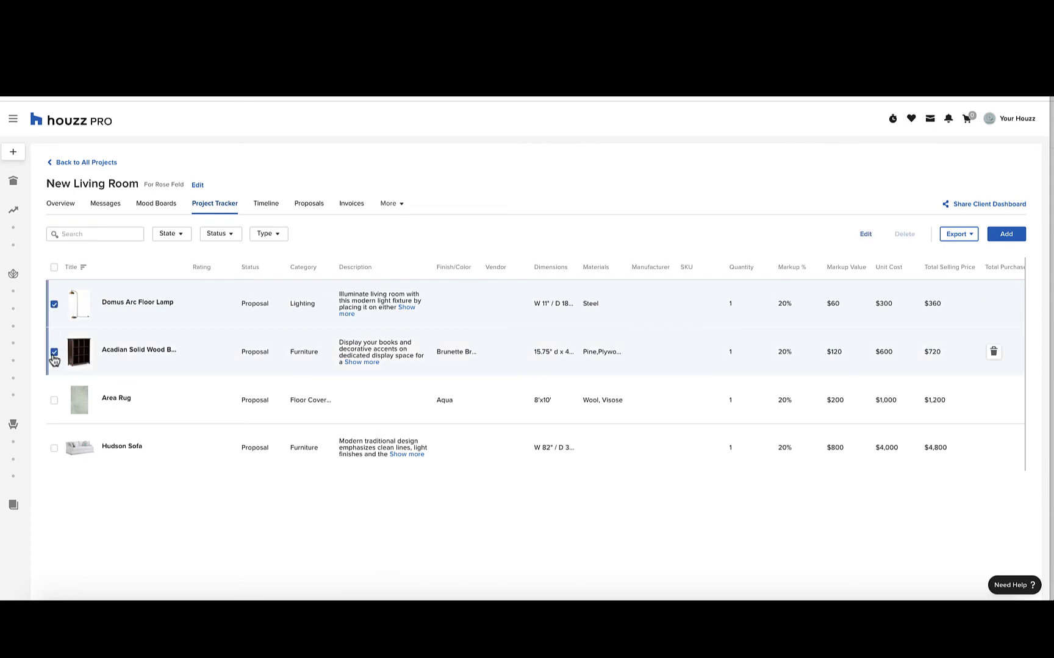
left_click(869, 238)
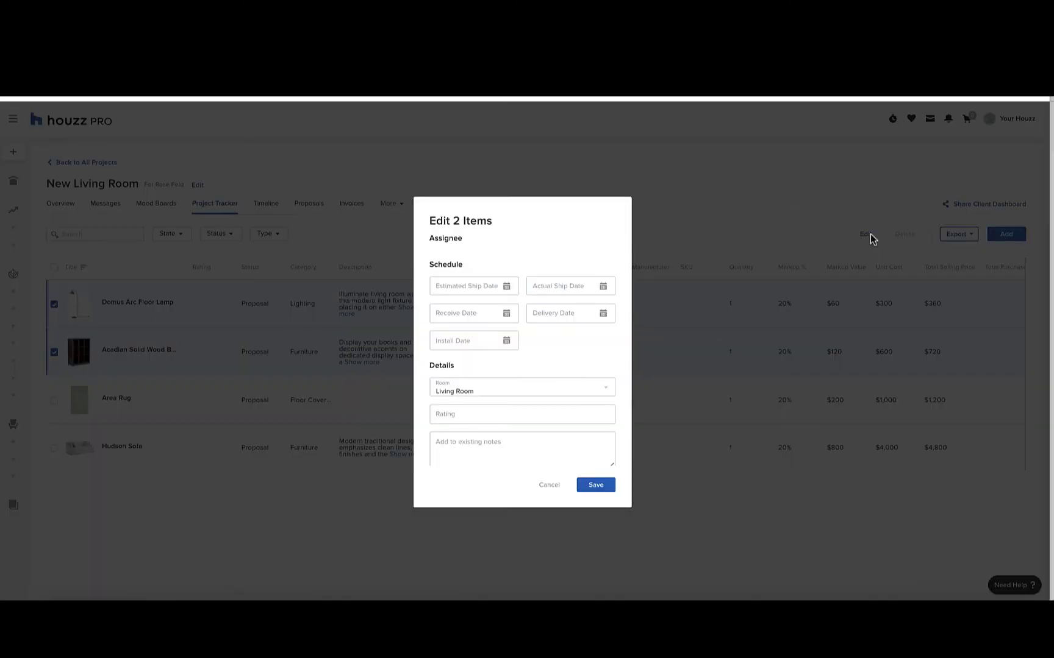
scroll(507, 354, "down", 2)
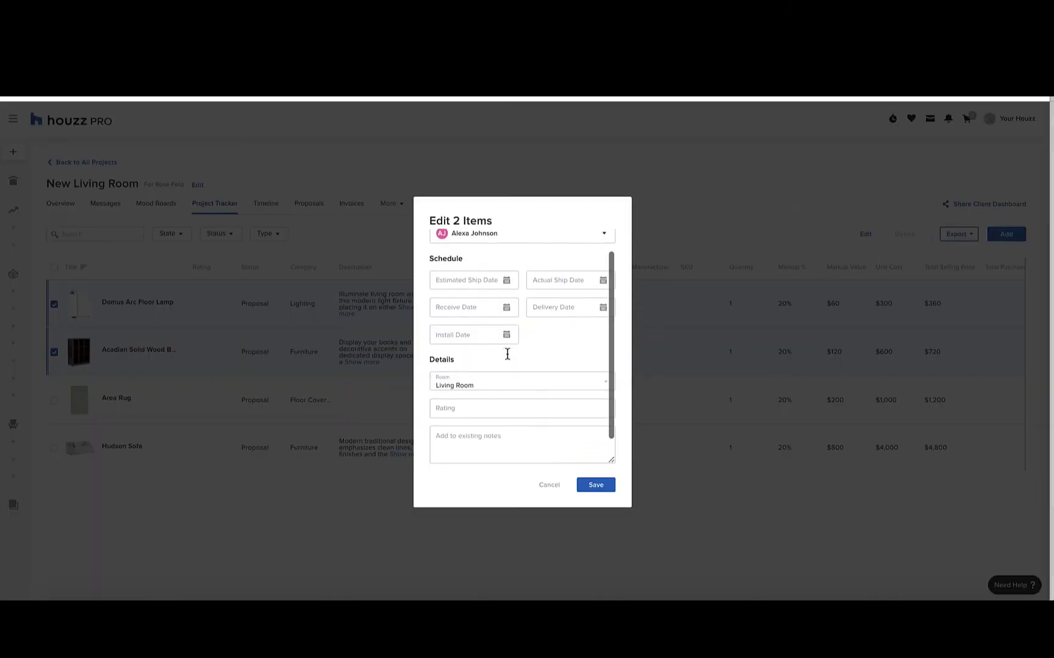
scroll(506, 354, "up", 2)
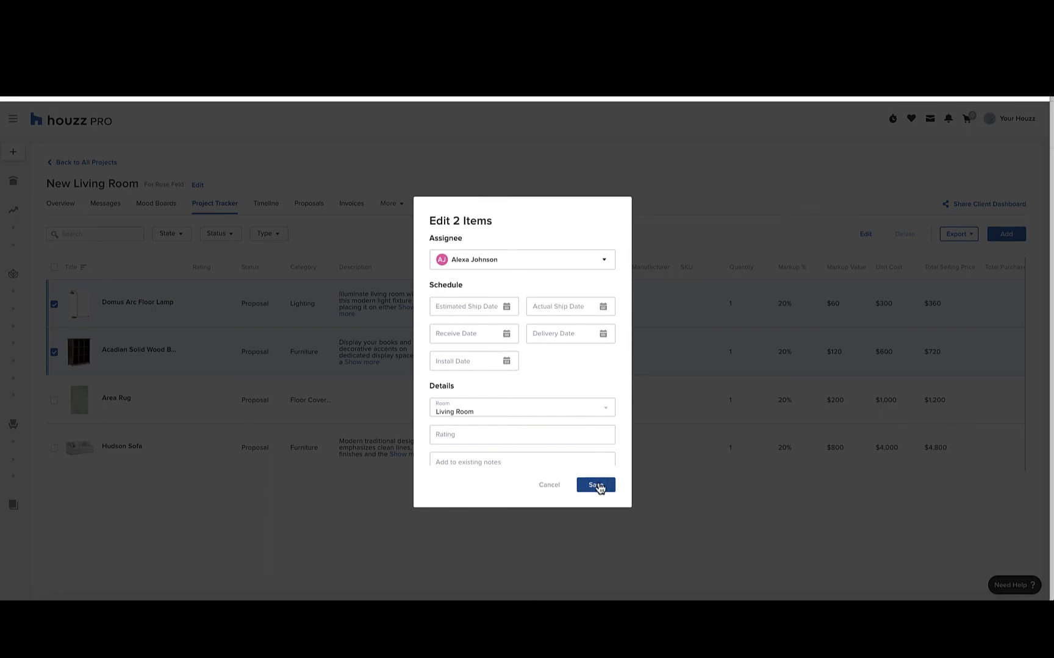
left_click(505, 261)
left_click(504, 261)
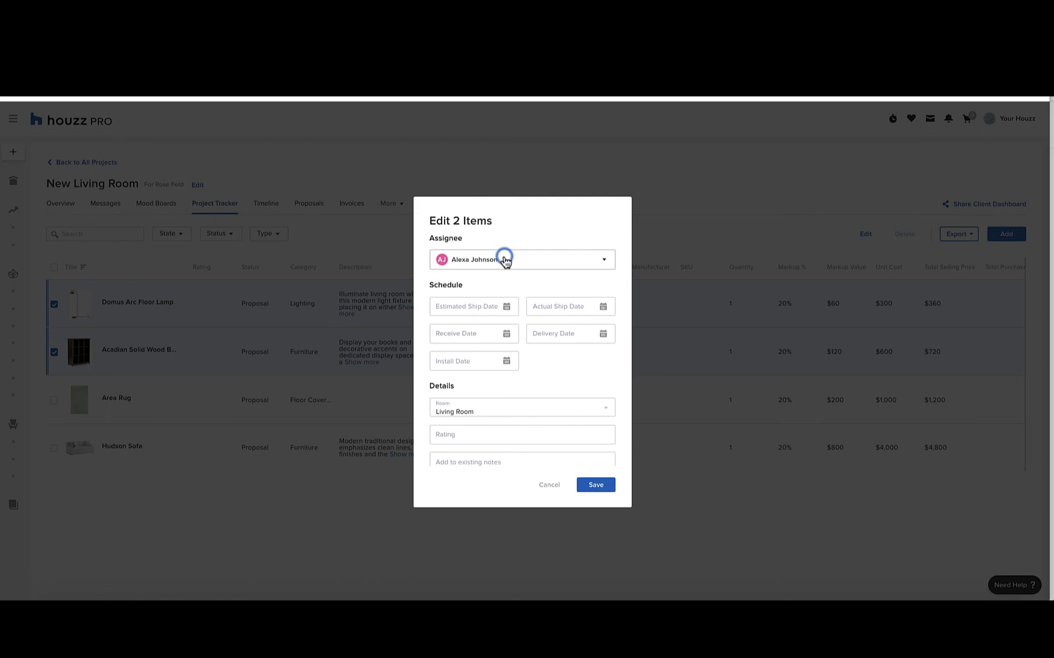
left_click(546, 487)
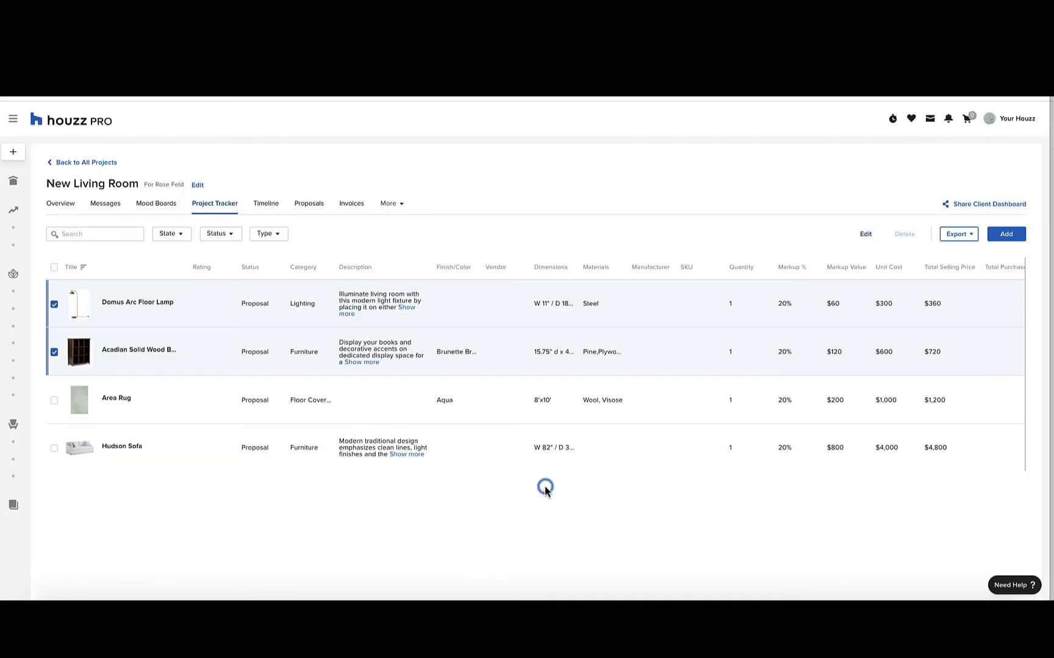
- Show the Connected Docs column in the project tracker and check the items' connected documents
left_click(914, 234)
left_click(912, 303)
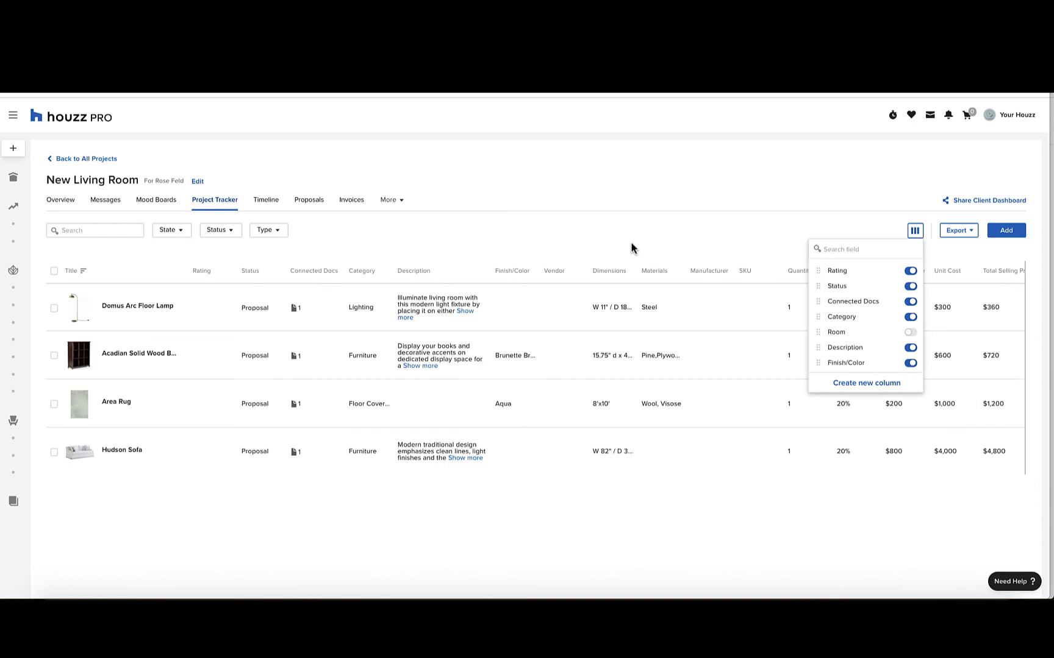
left_click(630, 242)
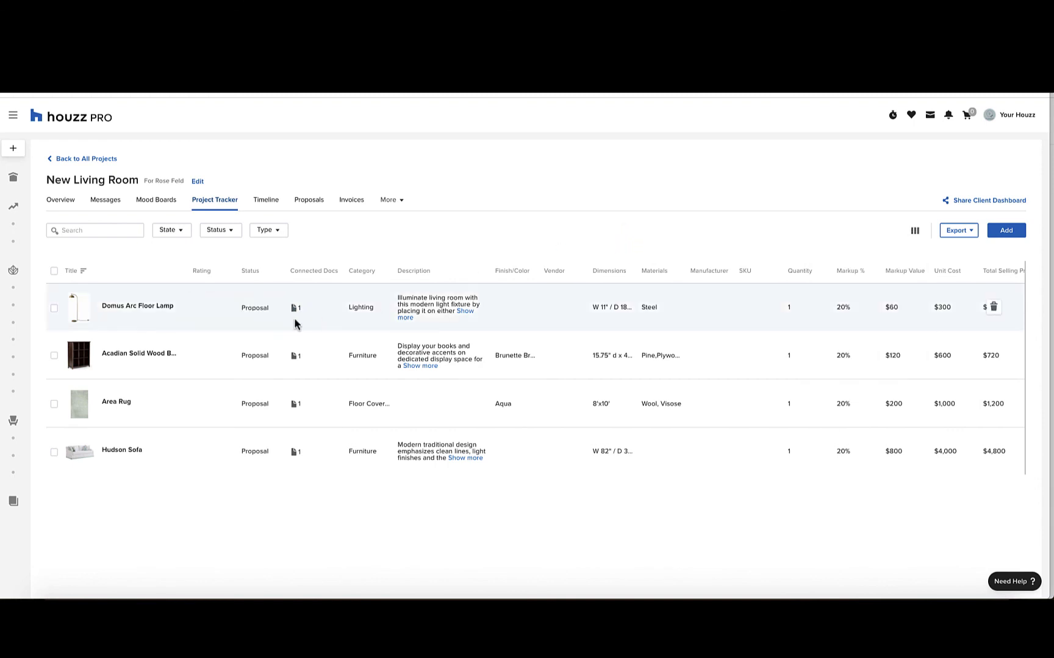
mouse_move(297, 405)
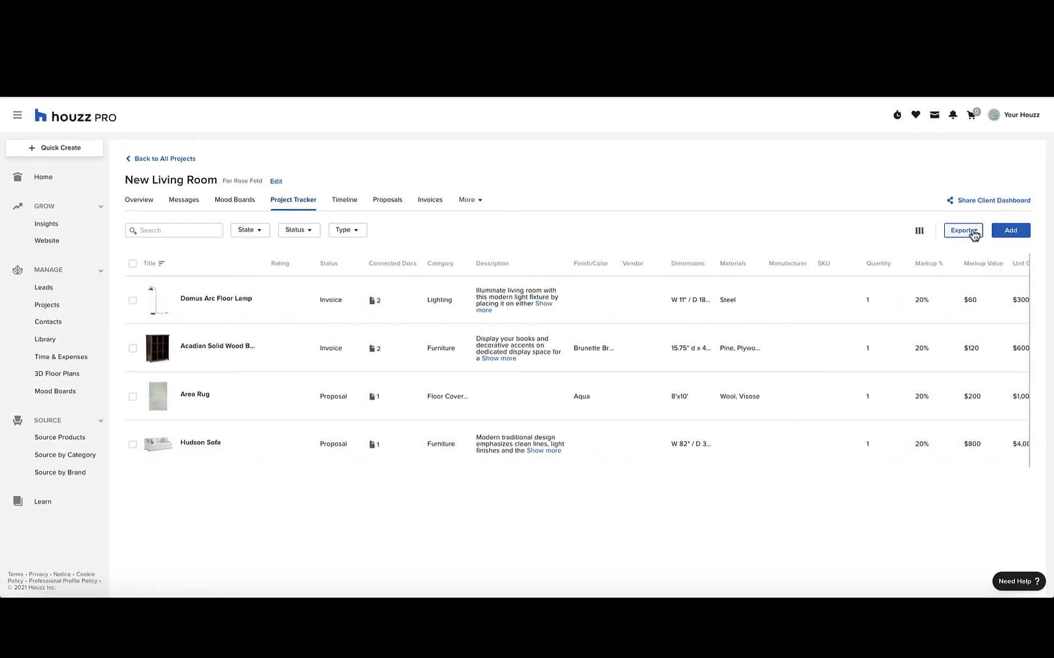
- Open the tear sheets with pricing for the tracker's items
left_click(973, 235)
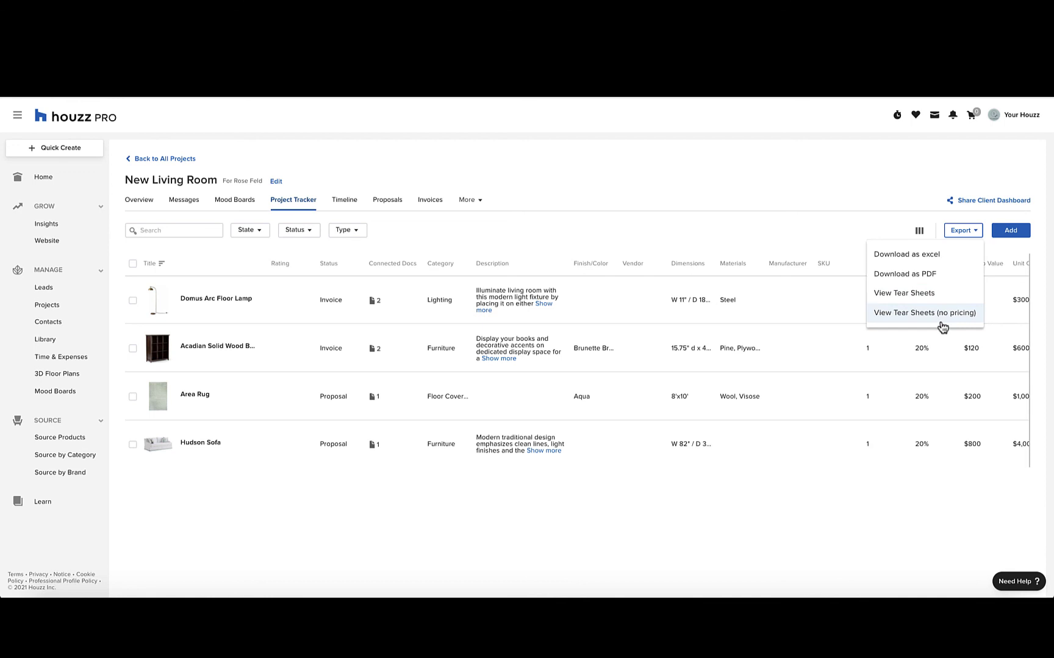
left_click(939, 292)
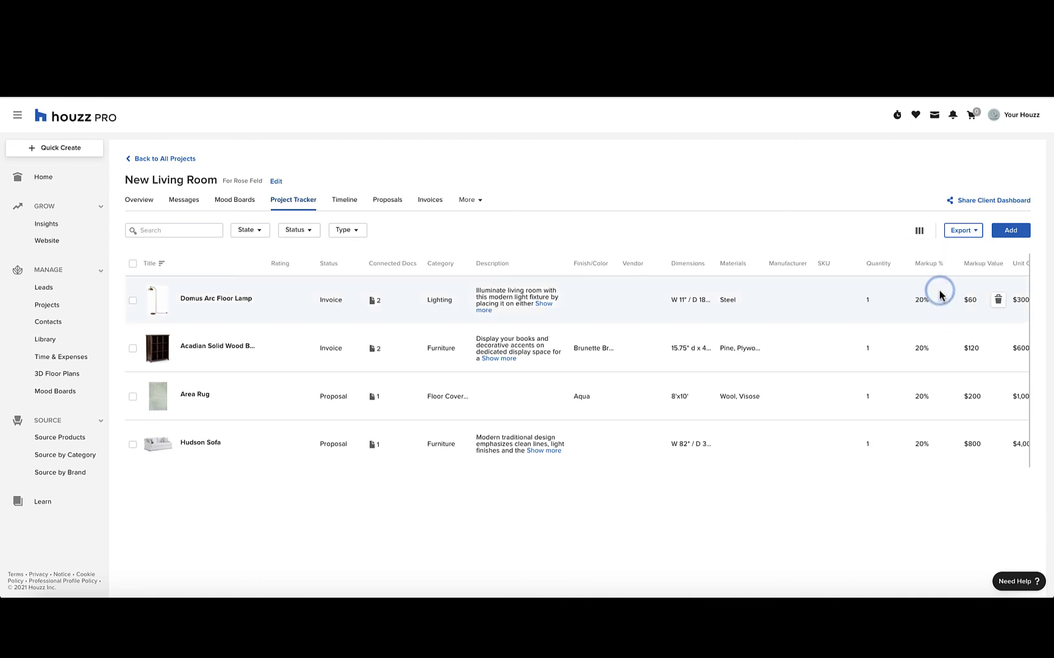